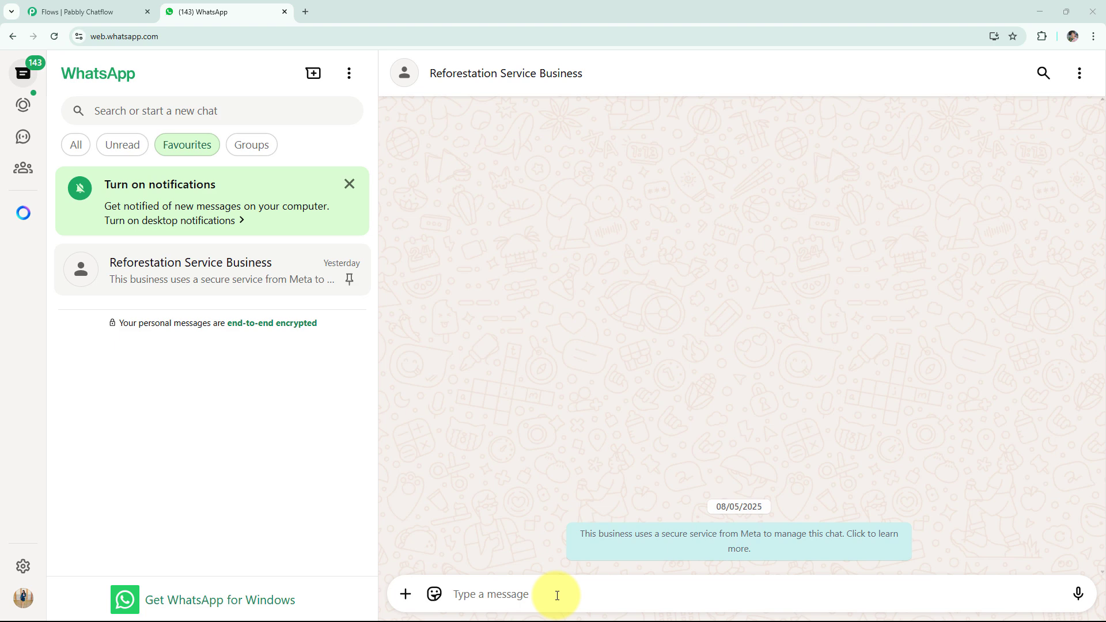
Send "Hello" in the Reforestation Service Business chat and answer the chatbot with Services, Packages and Contact expert!
{"action": "type", "text": "Hello"}
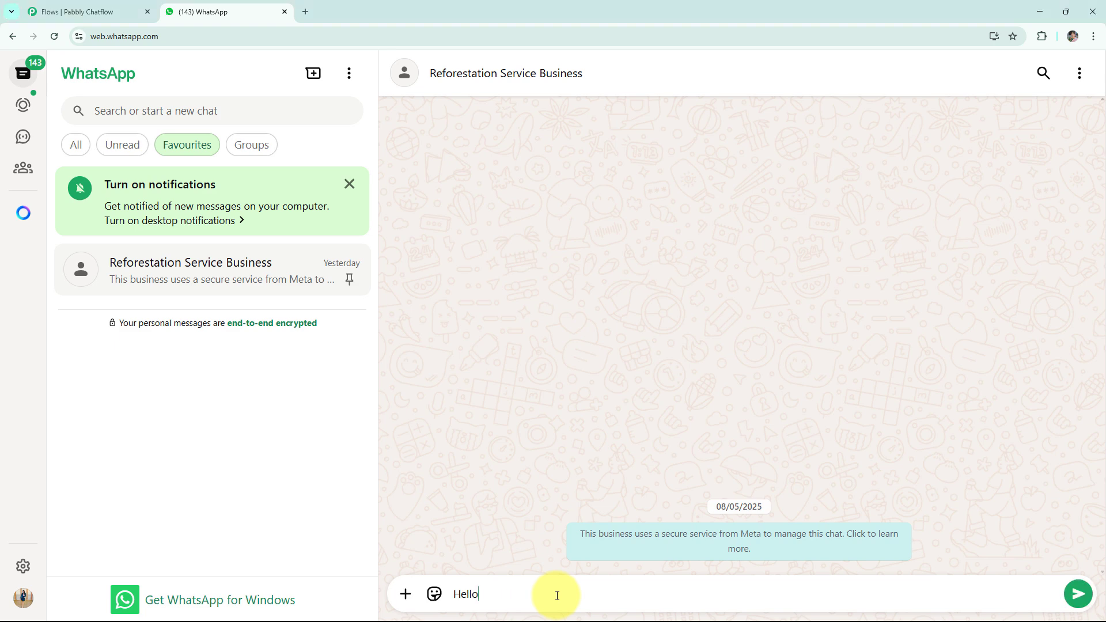
{"action": "key", "text": "Return"}
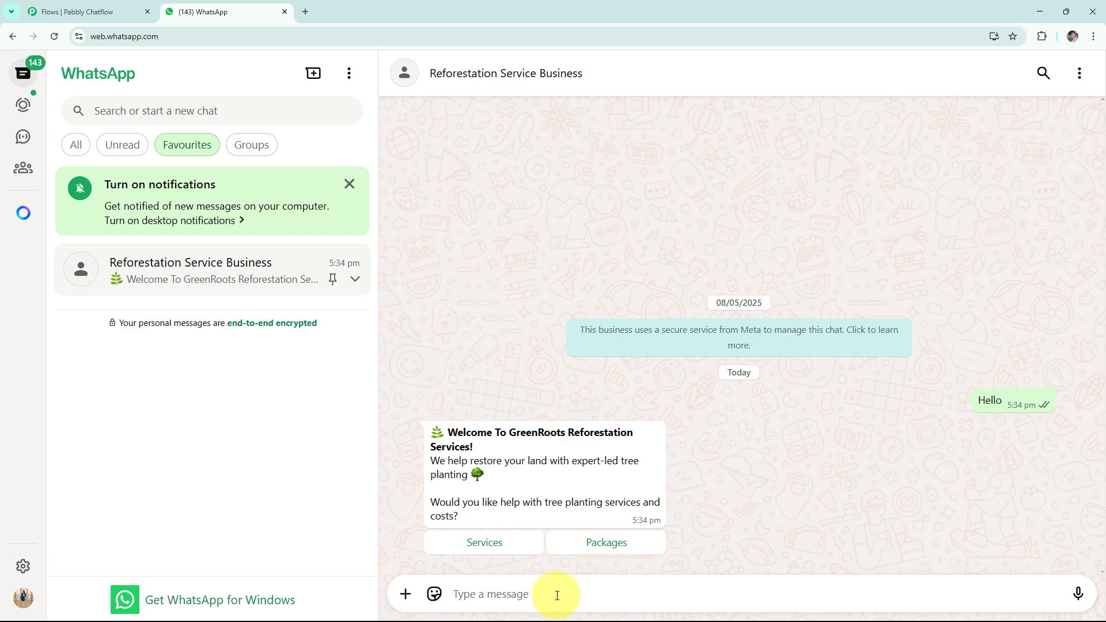
{"action": "left_click", "coordinate": [478, 545]}
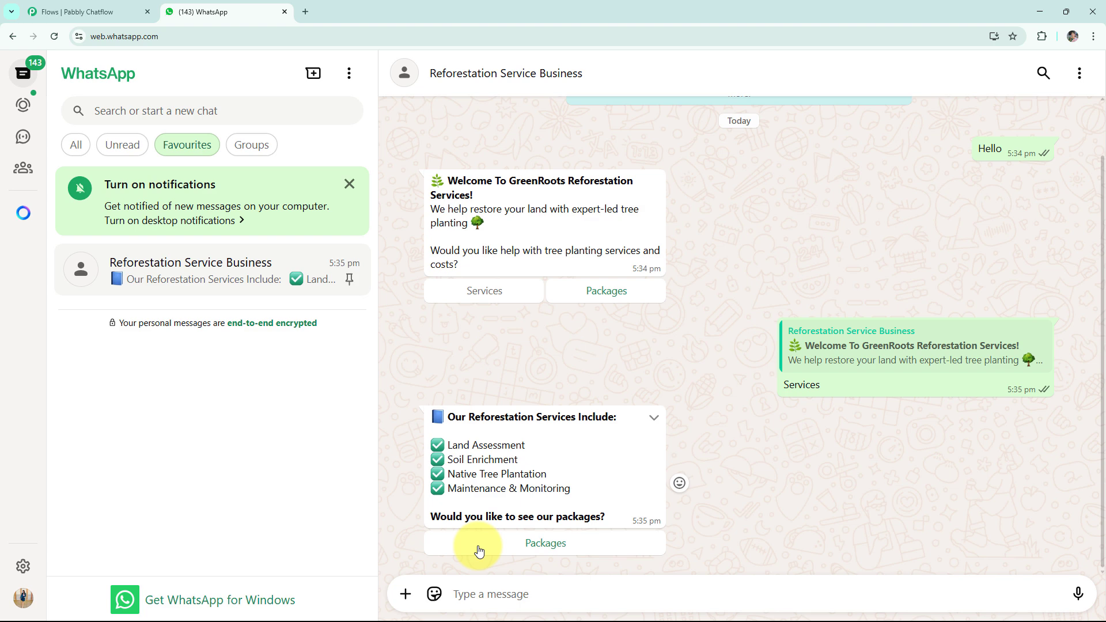
{"action": "left_click", "coordinate": [479, 550]}
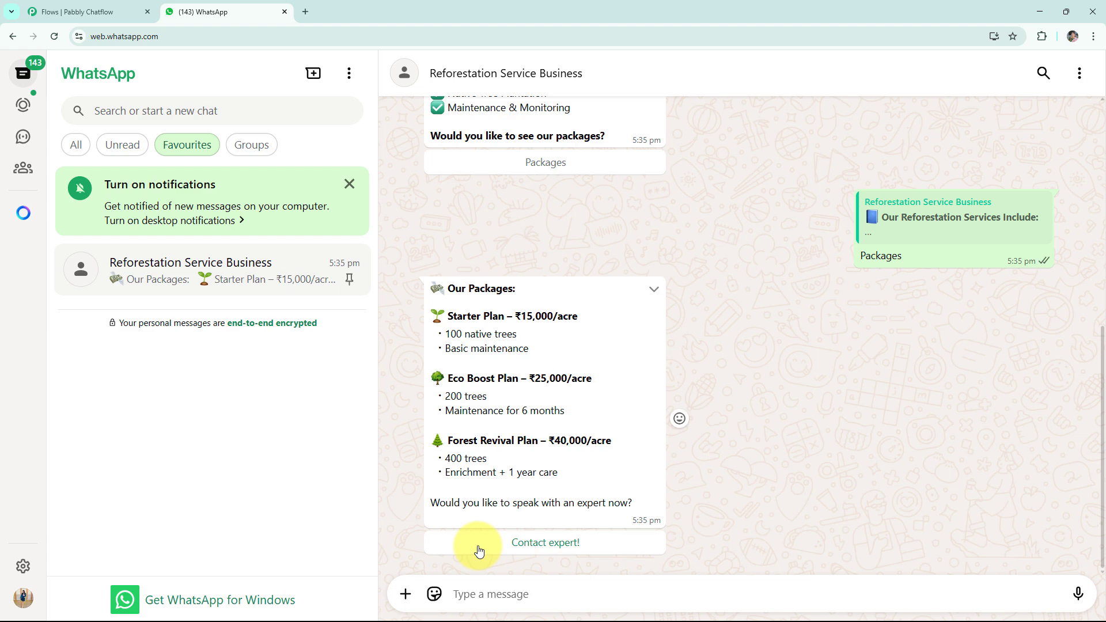
{"action": "left_click", "coordinate": [479, 550]}
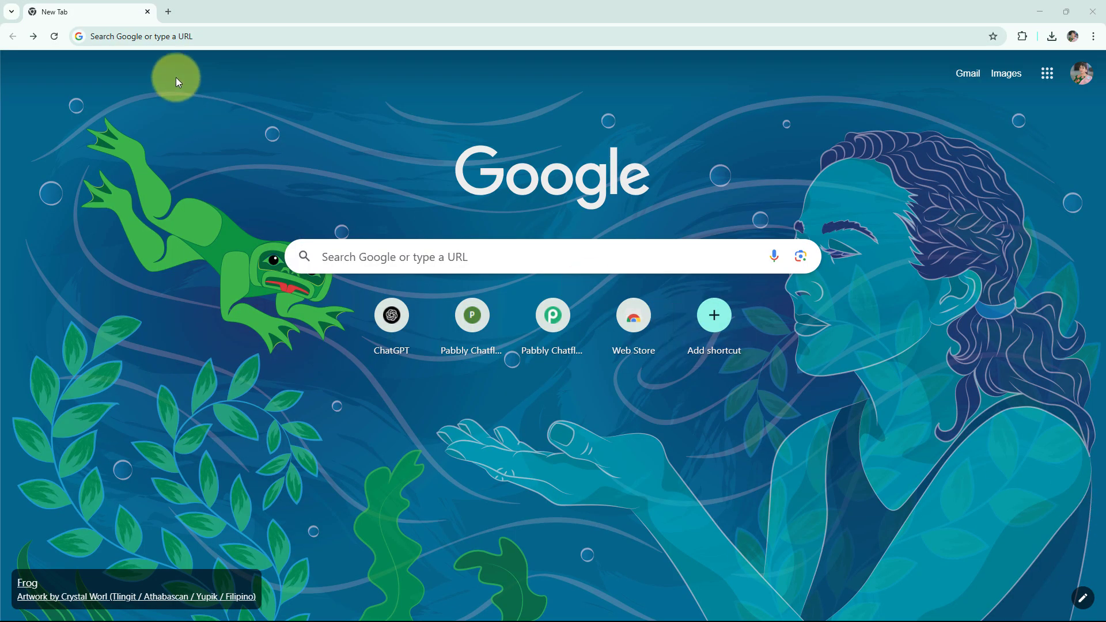
Go to pabbly.com/chatflow, sign in to the account and access the Pabbly Chatflow application.
{"action": "left_click", "coordinate": [185, 35]}
{"action": "type", "text": "pabbly.com/chatflow"}
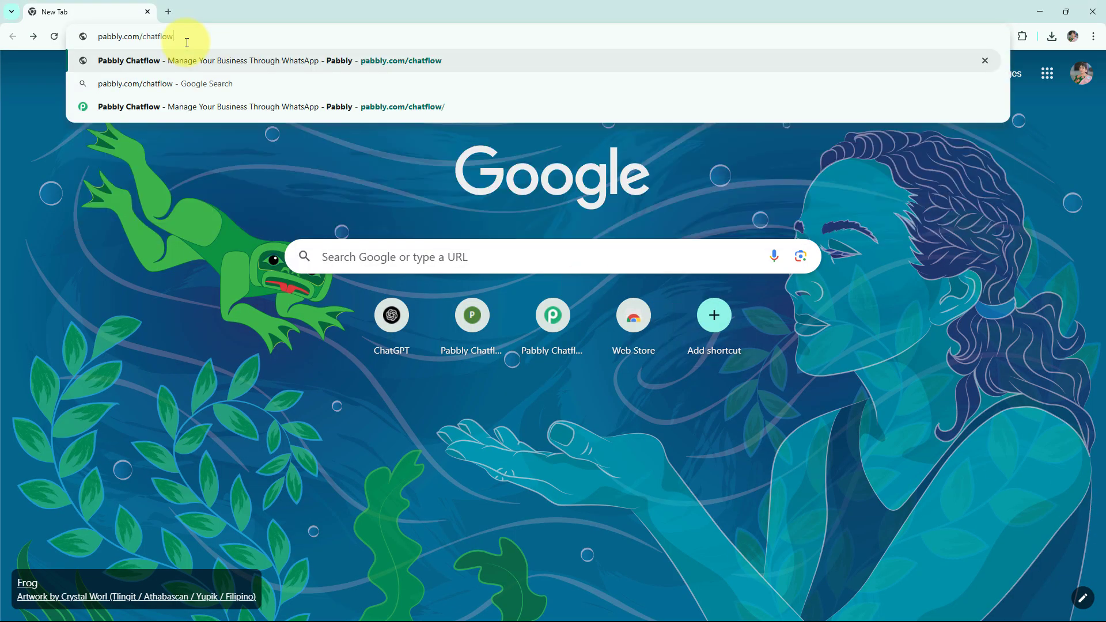
{"action": "key", "text": "Return"}
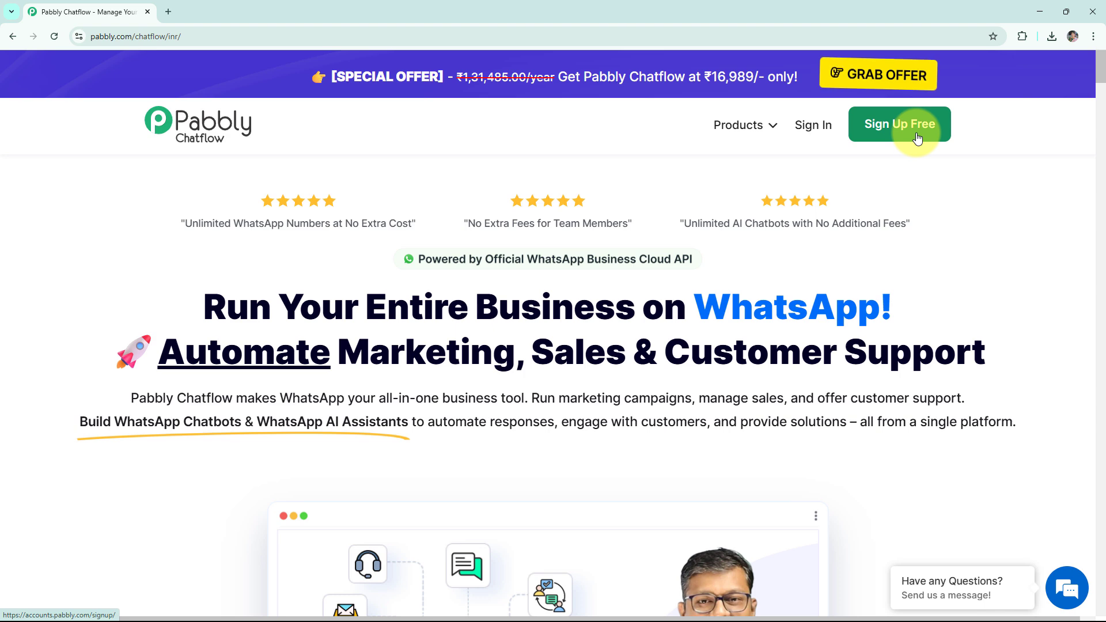
{"action": "left_click", "coordinate": [814, 126]}
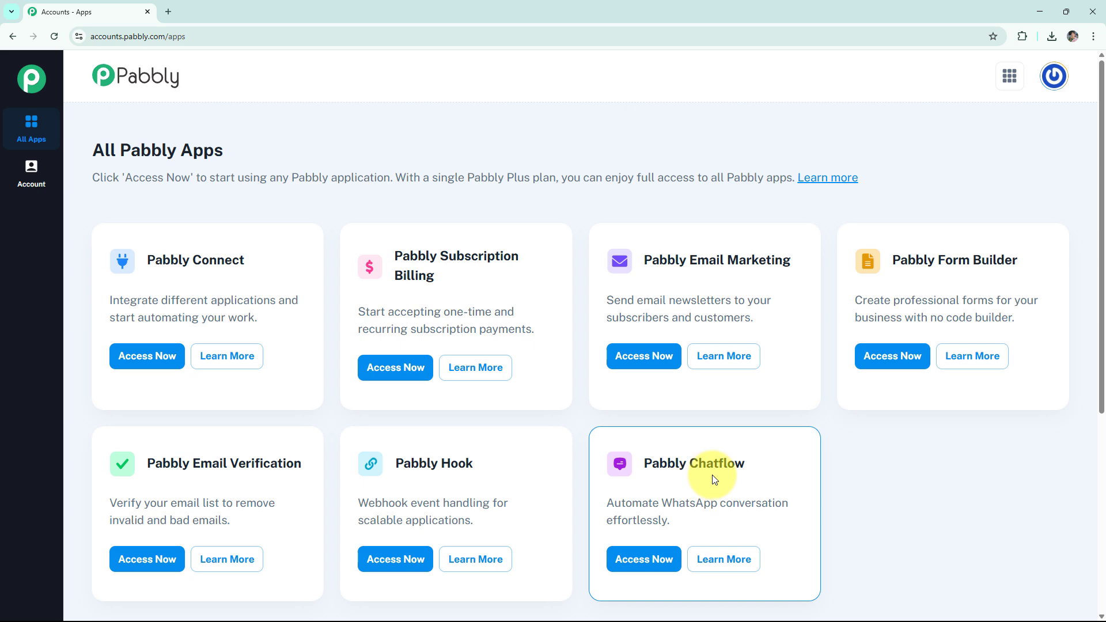
{"action": "left_click", "coordinate": [643, 561]}
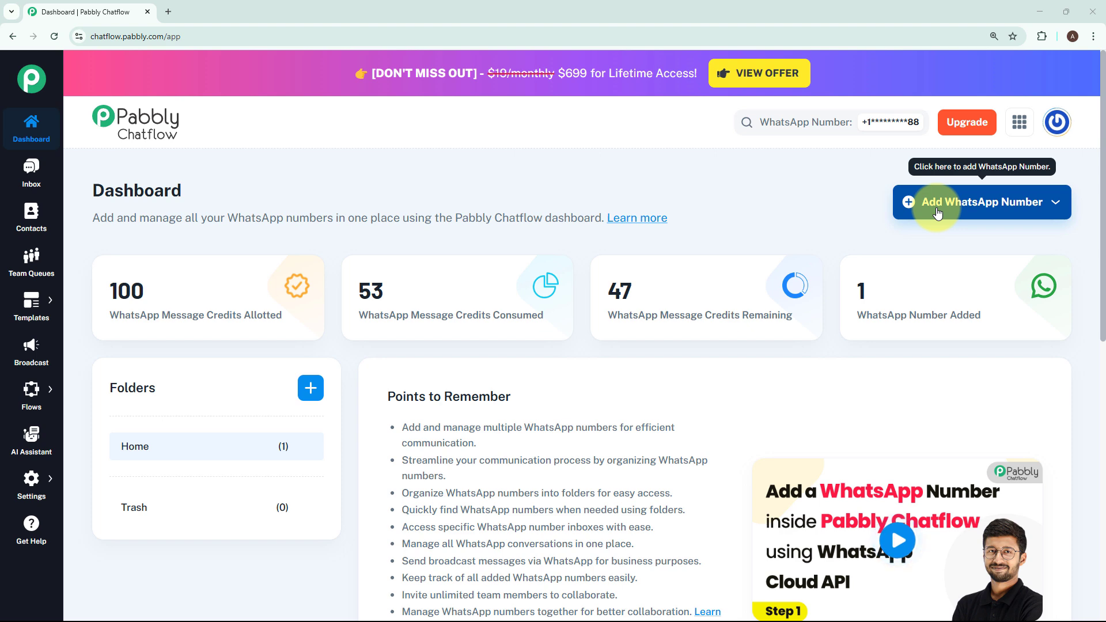
Examine the details required to add a WhatsApp number with Manual Token Connect, leaving the form without adding one.
{"action": "left_click", "coordinate": [937, 213]}
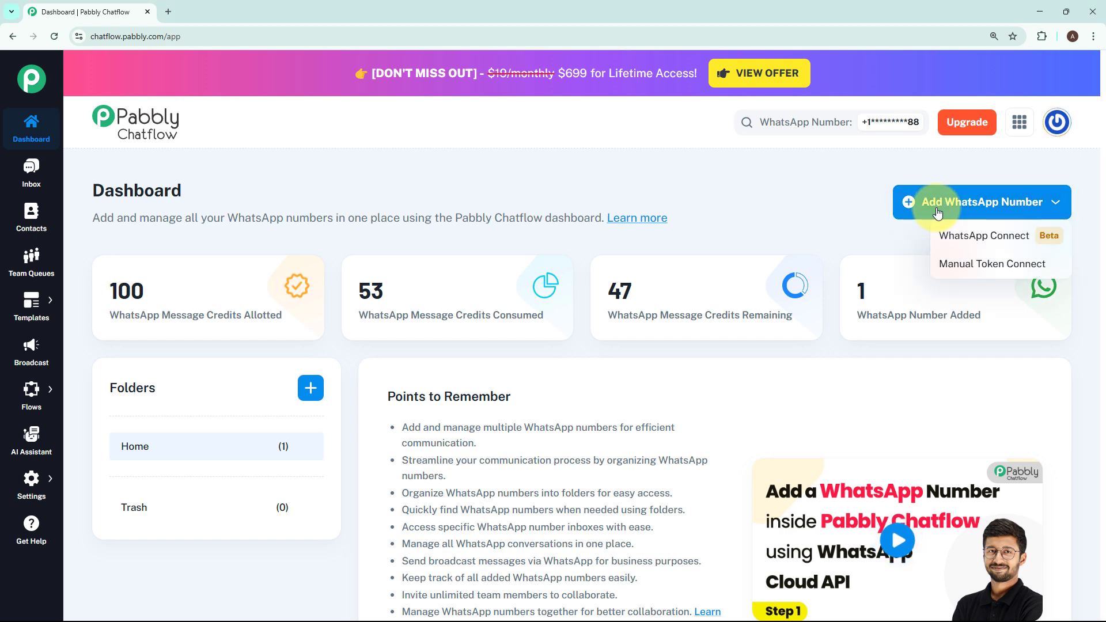
{"action": "left_click", "coordinate": [966, 266]}
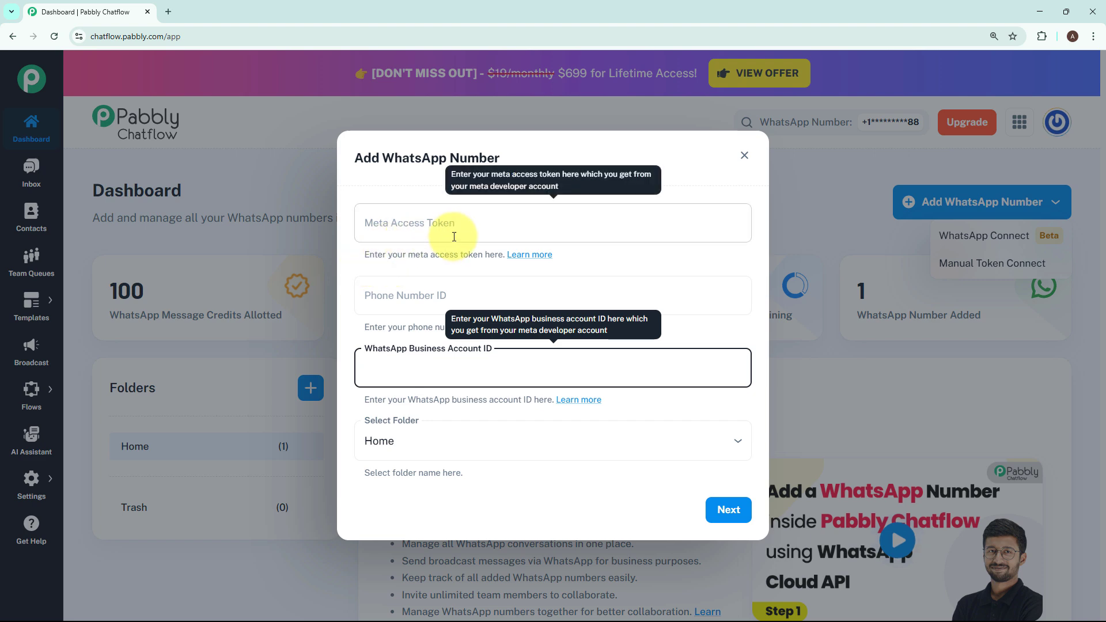
{"action": "left_click", "coordinate": [657, 252]}
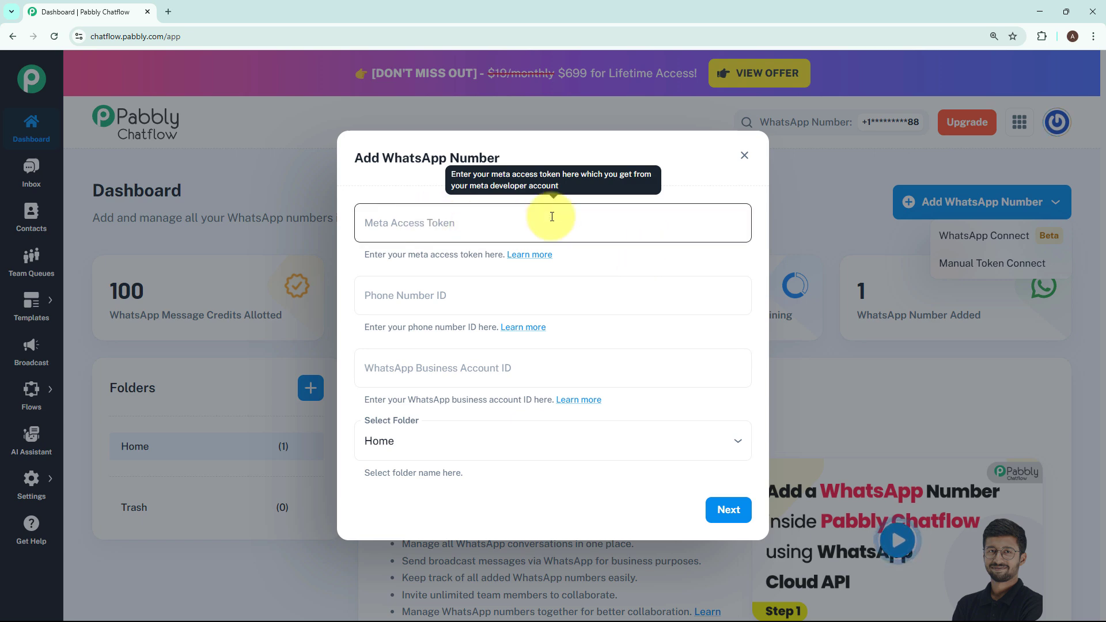
{"action": "left_click", "coordinate": [744, 155]}
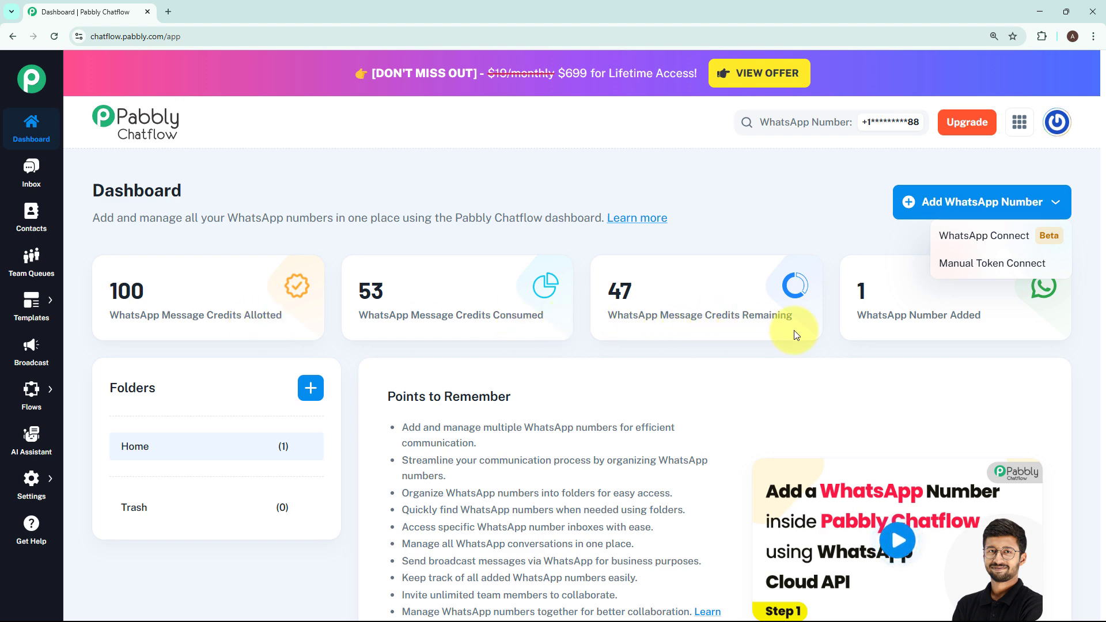
{"action": "left_click", "coordinate": [922, 326]}
{"action": "mouse_move", "coordinate": [983, 326]}
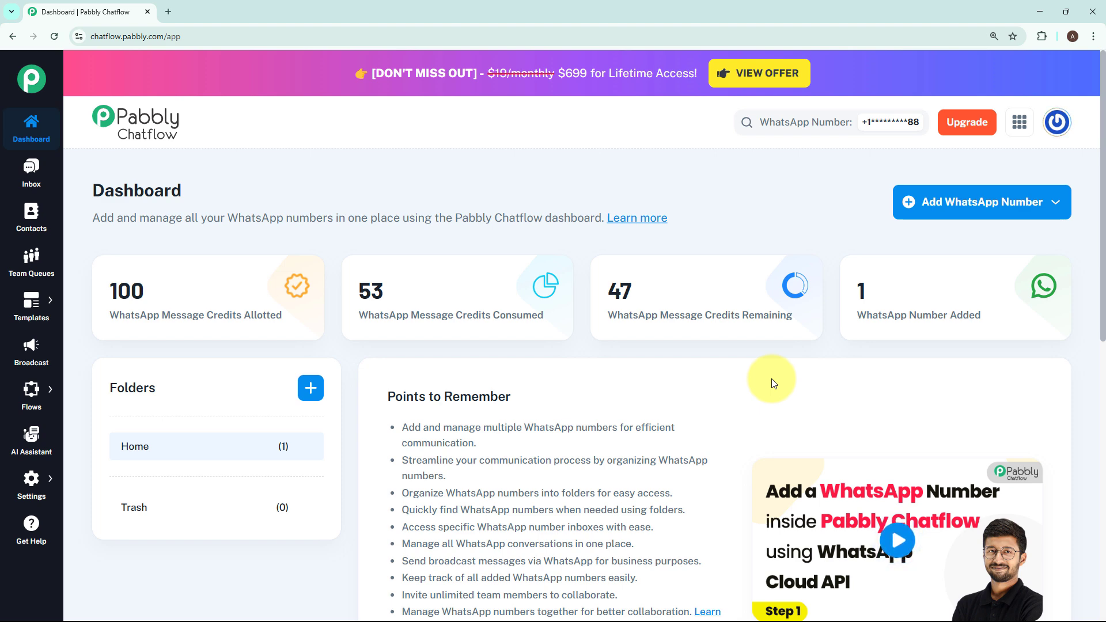
Go to the Flow Builder and add a new flow.
{"action": "mouse_move", "coordinate": [30, 388]}
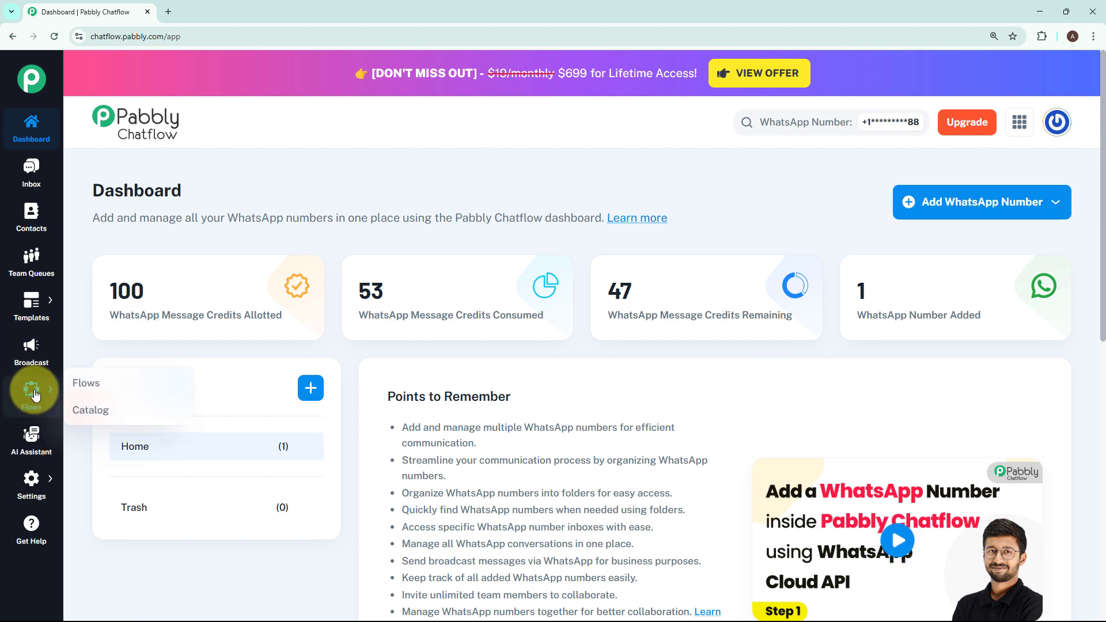
{"action": "left_click", "coordinate": [68, 386]}
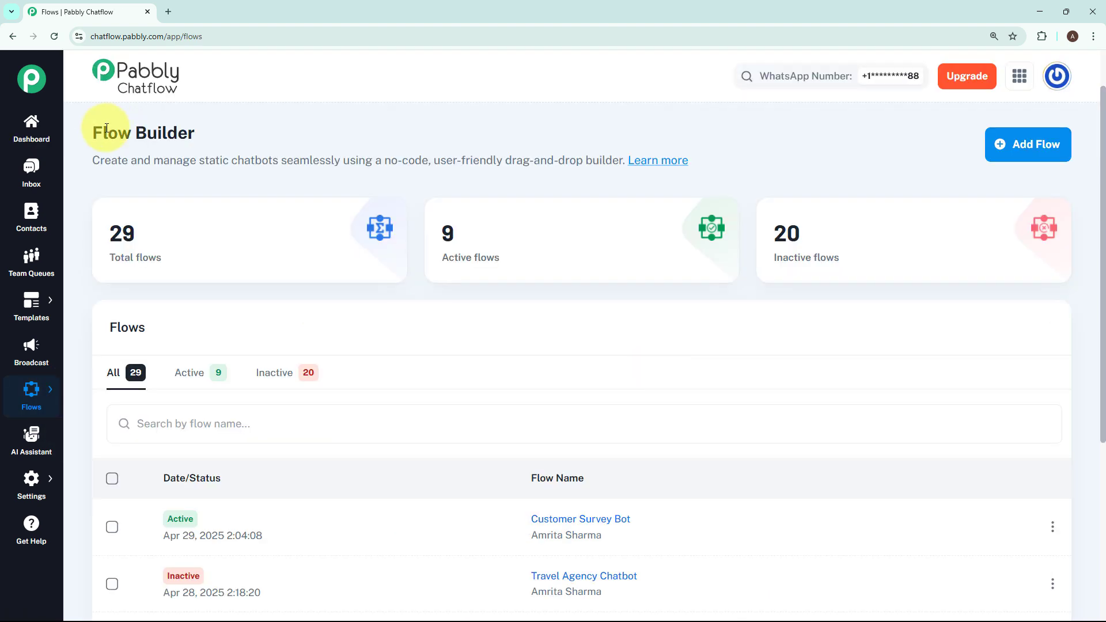
{"action": "triple_click", "coordinate": [223, 127]}
{"action": "left_click", "coordinate": [661, 313]}
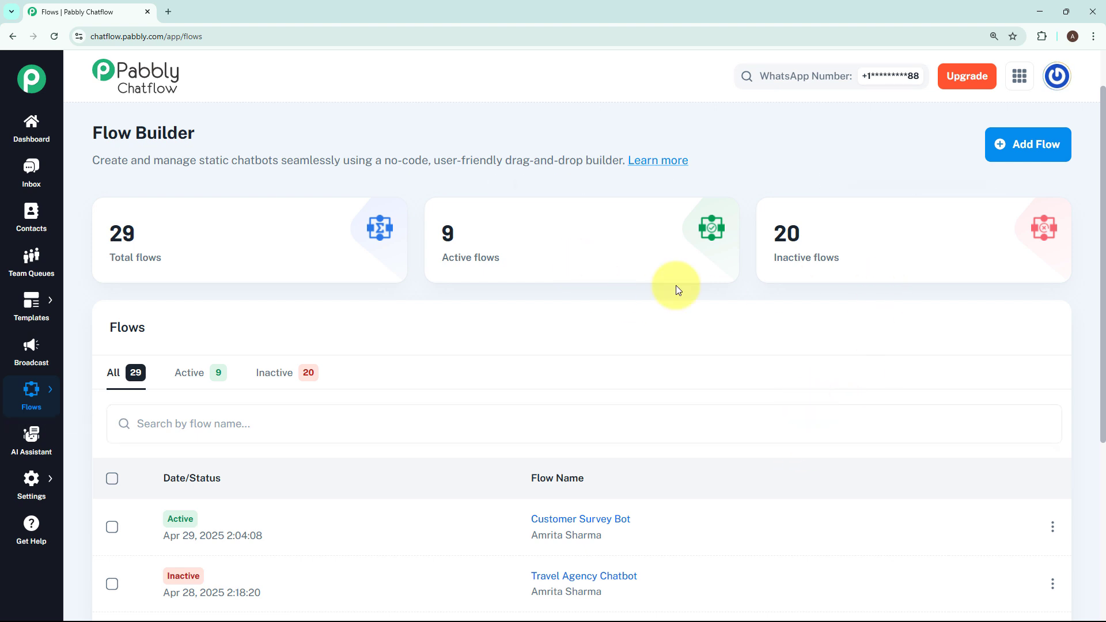
{"action": "left_click", "coordinate": [1017, 145]}
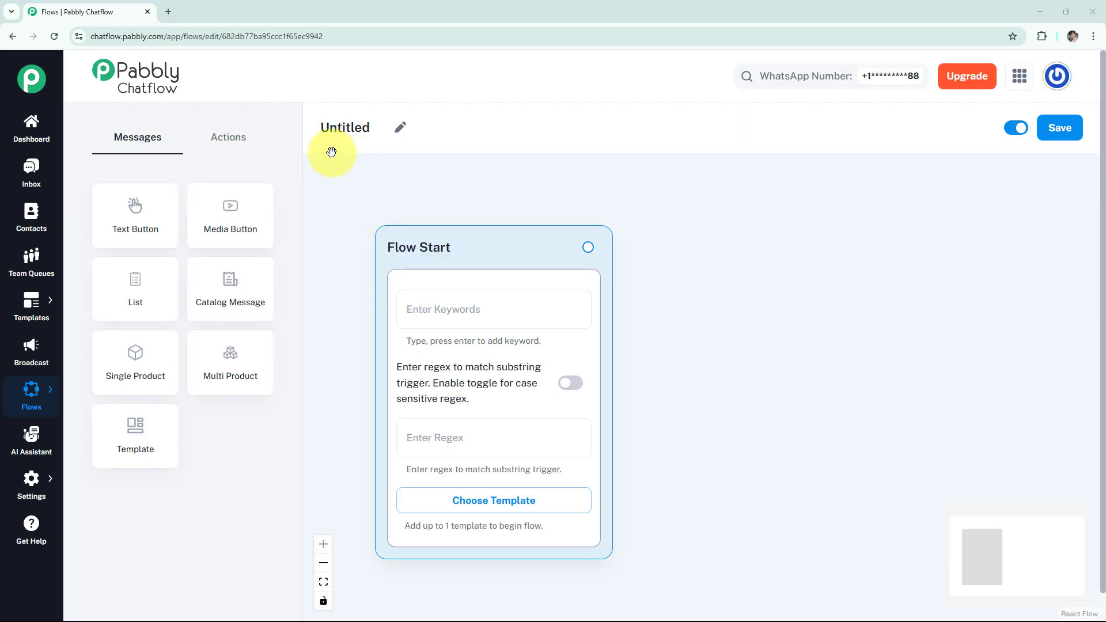
Rename the untitled flow as "WhatsApp Chatbot for Reforestation Service Business".
{"action": "left_click", "coordinate": [398, 127]}
{"action": "left_click_drag", "start_coordinate": [394, 128], "coordinate": [315, 128]}
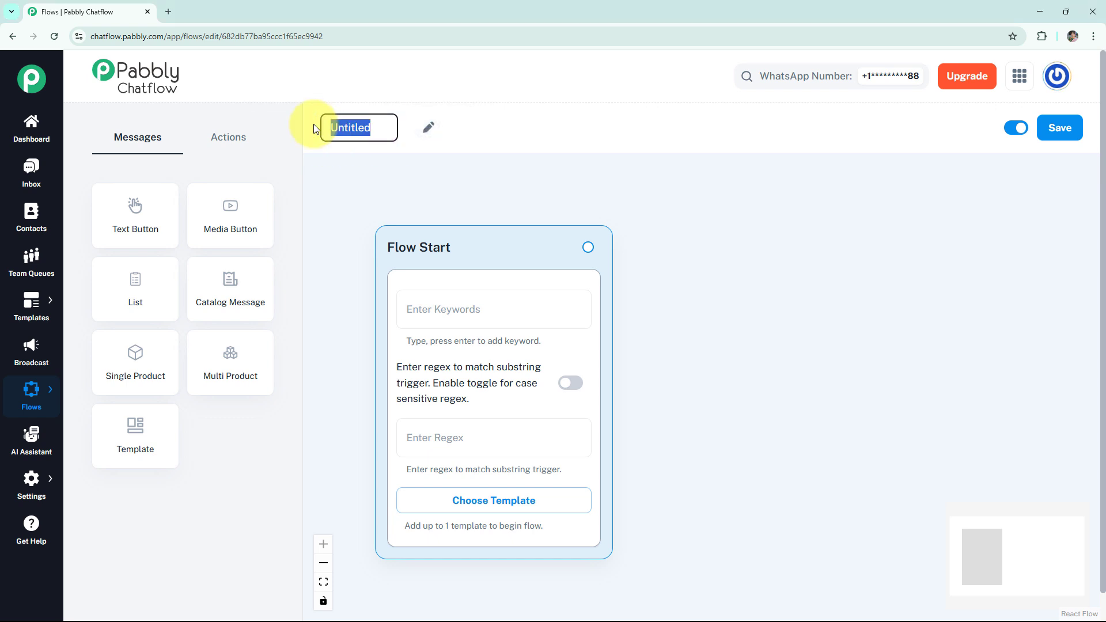
{"action": "type", "text": "WhatsApp Chatbot for Reforestation Service Business"}
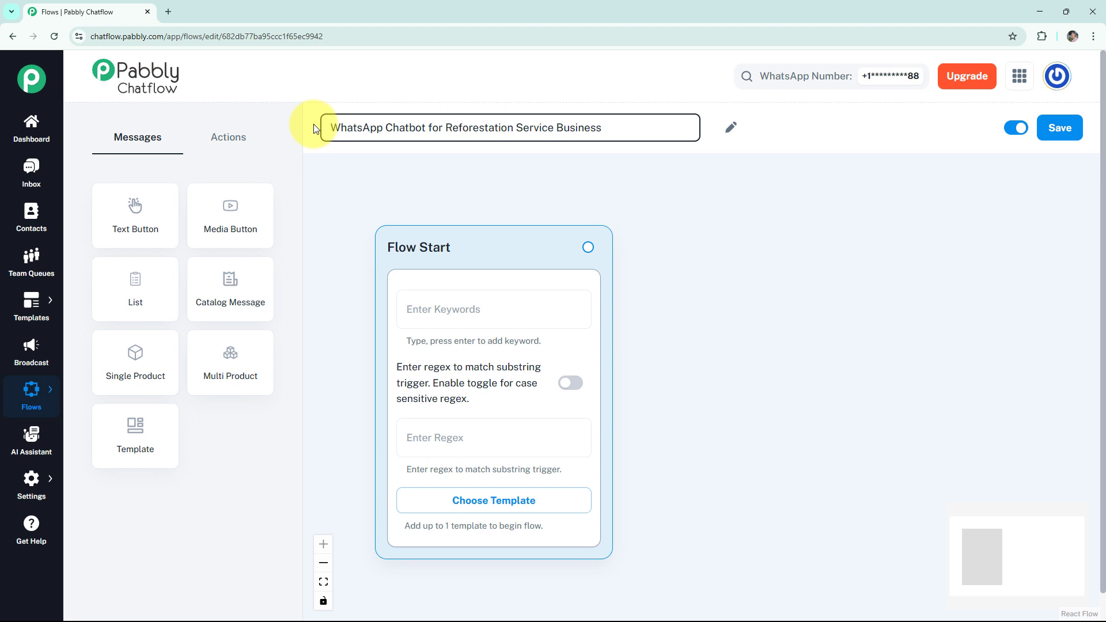
{"action": "left_click", "coordinate": [374, 170]}
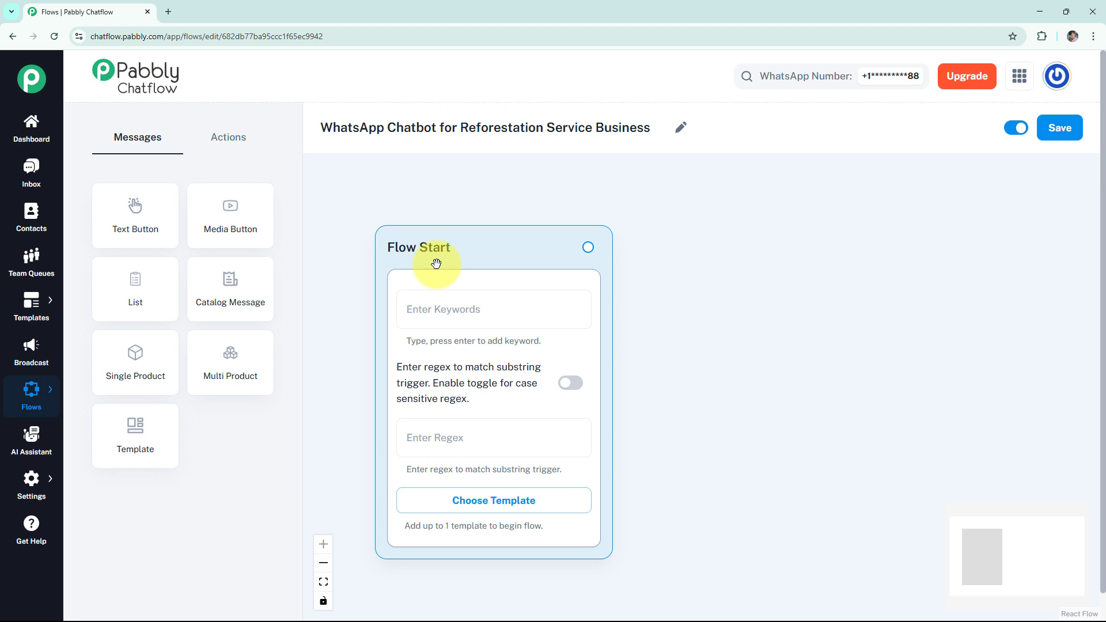
Set the Flow Start trigger regex to [\s\S]+ with case-sensitive matching enabled, and check the approved templates without choosing one.
{"action": "left_click", "coordinate": [421, 307]}
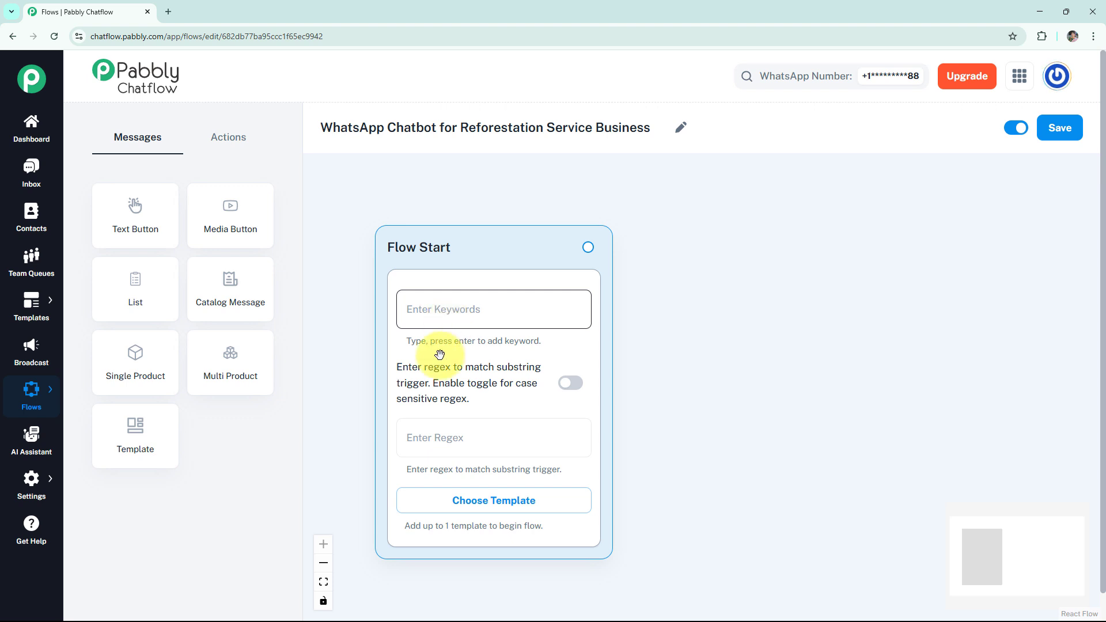
{"action": "left_click", "coordinate": [414, 443]}
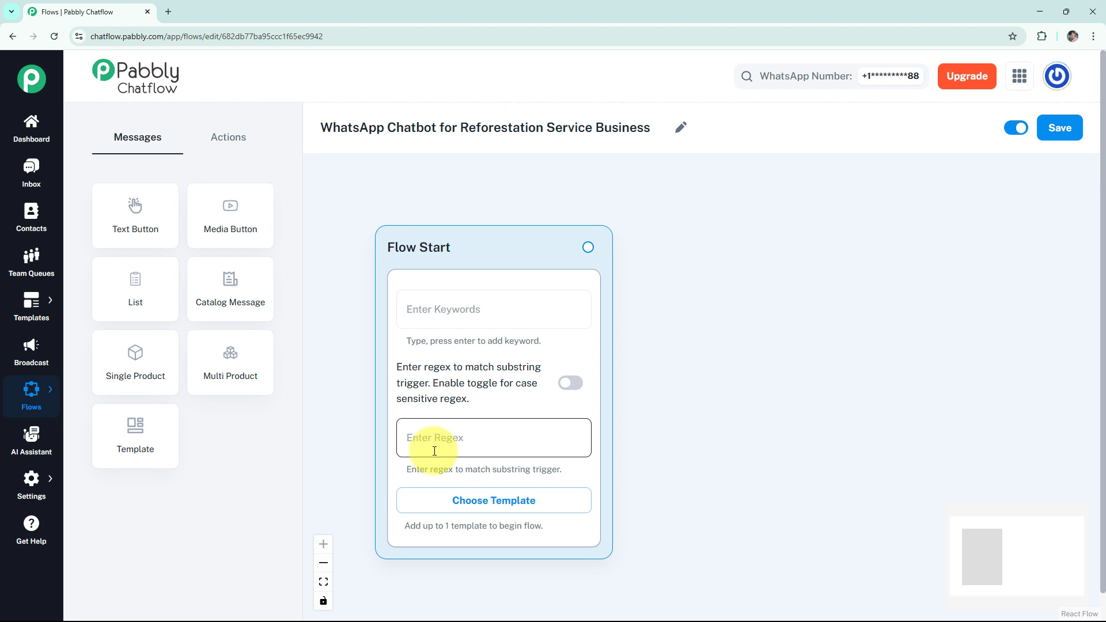
{"action": "left_click", "coordinate": [439, 442]}
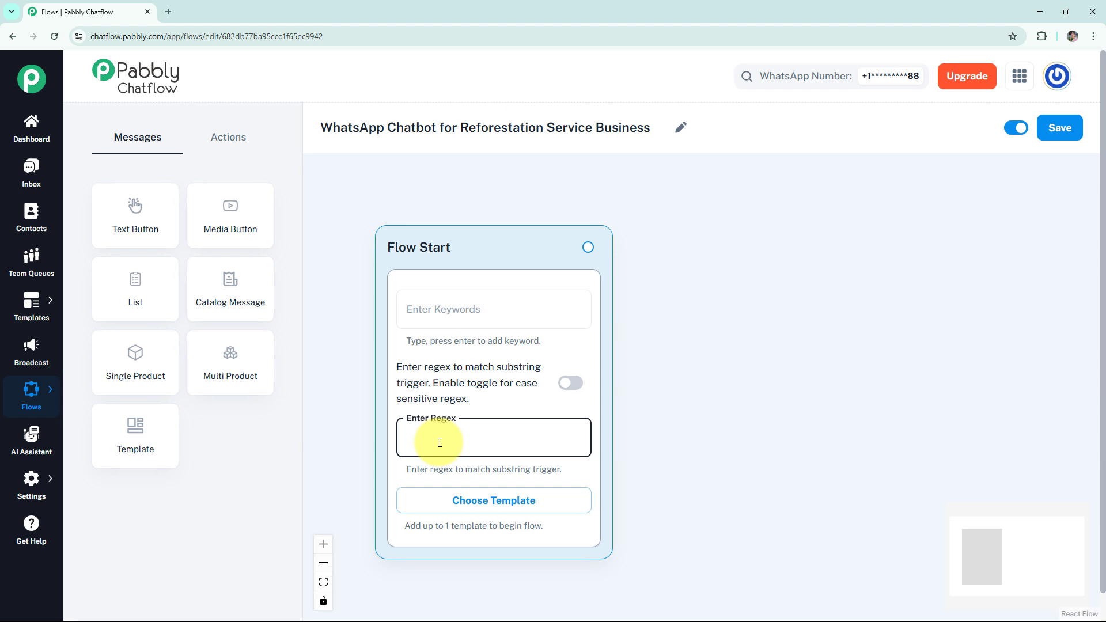
{"action": "type", "text": "[\\s\\S]+"}
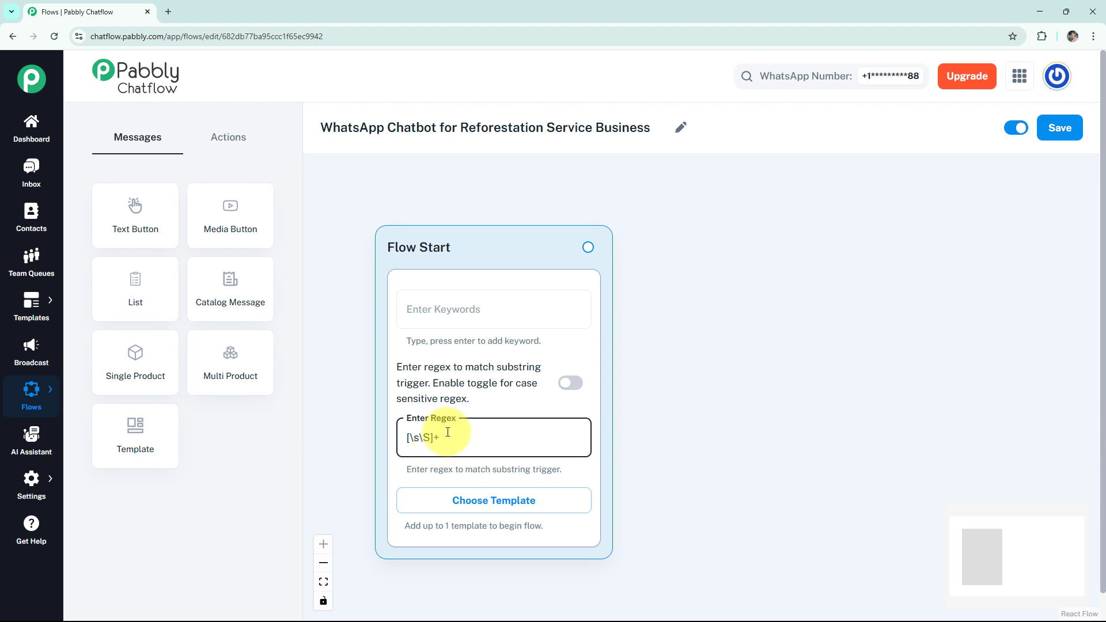
{"action": "left_click", "coordinate": [568, 389]}
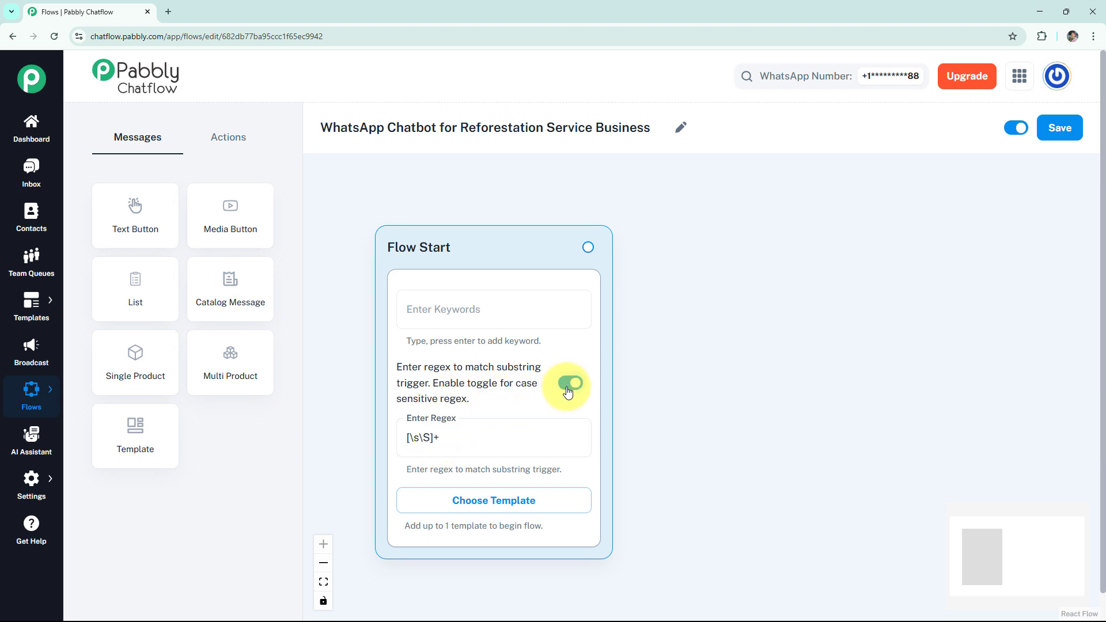
{"action": "left_click", "coordinate": [499, 513]}
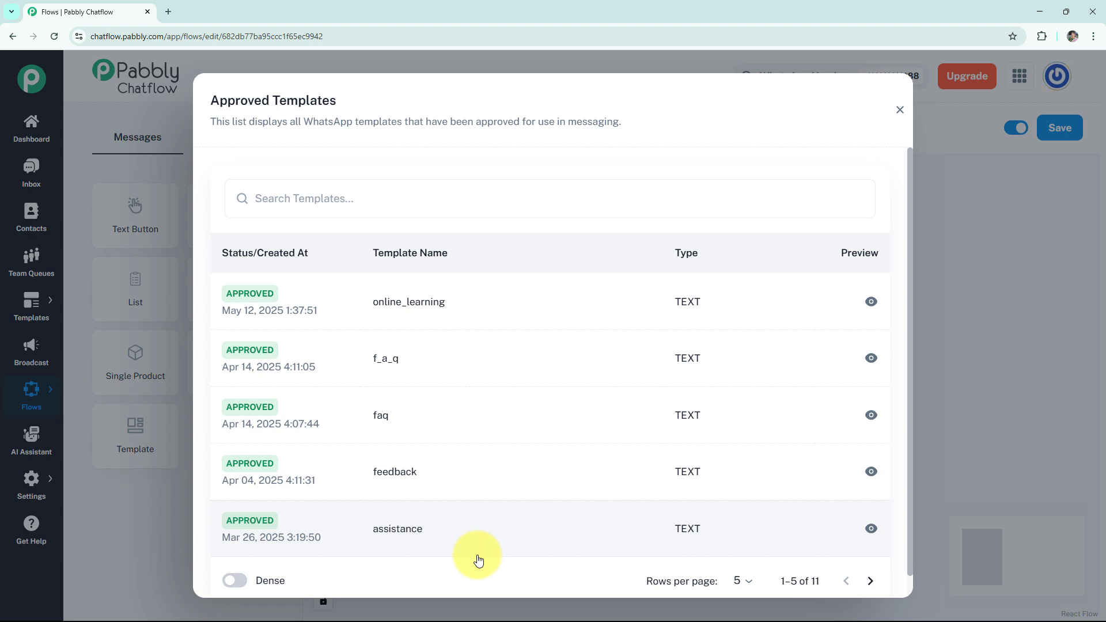
{"action": "left_click", "coordinate": [899, 110]}
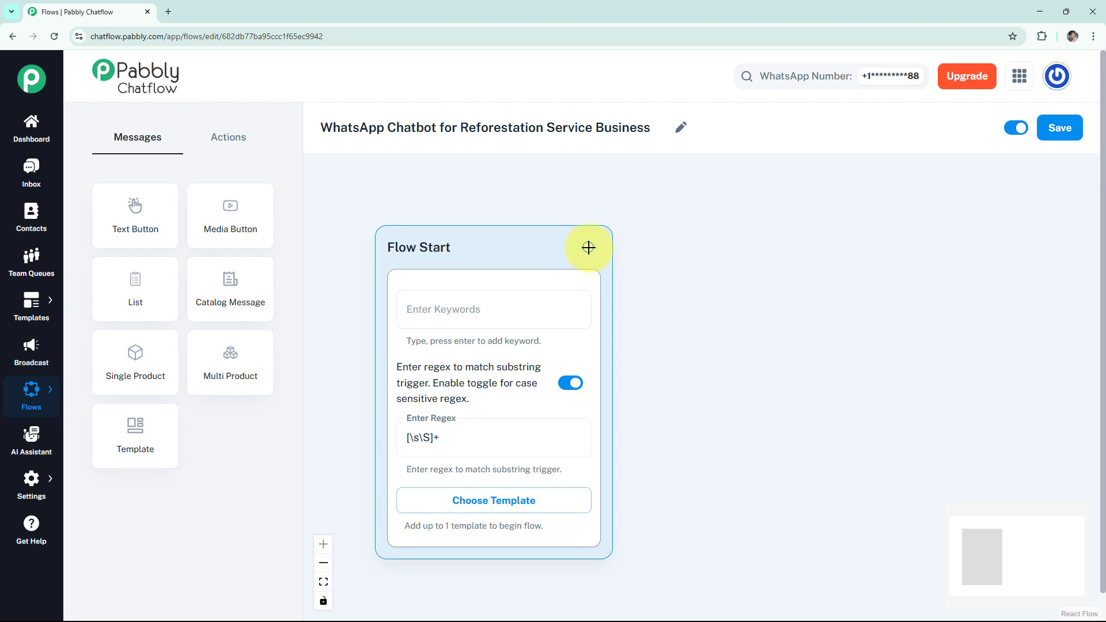
Connect a Text + Button message to Flow Start, fill in the GreenRoots welcome text offering help with tree planting services and costs, and preview it.
{"action": "left_click_drag", "start_coordinate": [588, 247], "coordinate": [725, 248]}
{"action": "left_click", "coordinate": [669, 279]}
{"action": "left_click", "coordinate": [722, 309]}
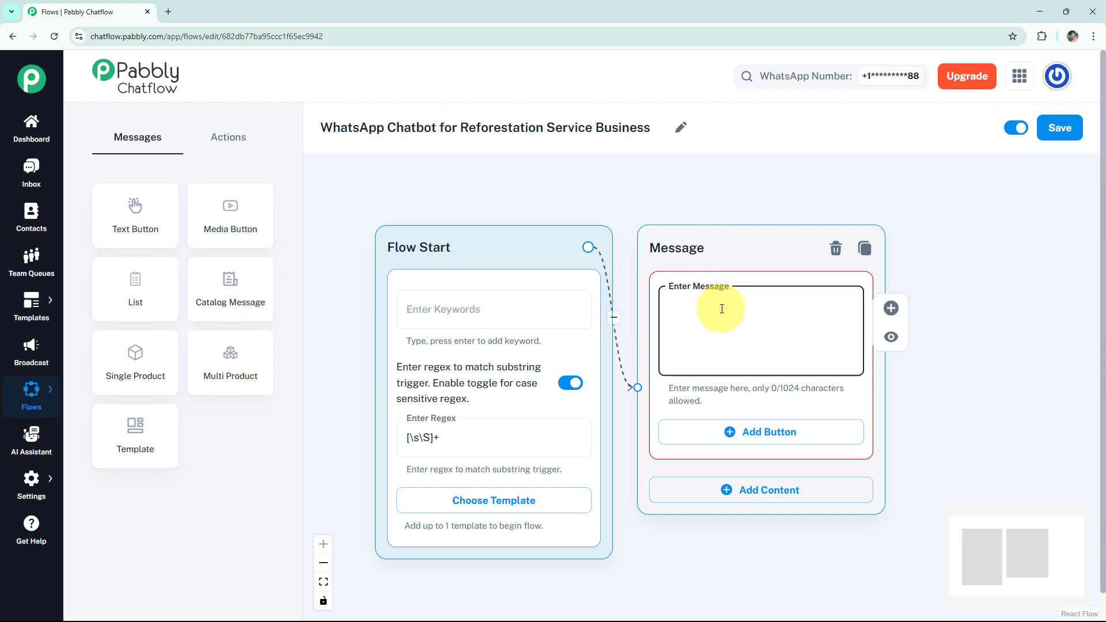
{"action": "type", "text": "*🌿 Welcome To GreenRoots Reforestation Services!* We help restore your land with expert-led tree planting 🌳  Would you like help with tree planting services and costs?"}
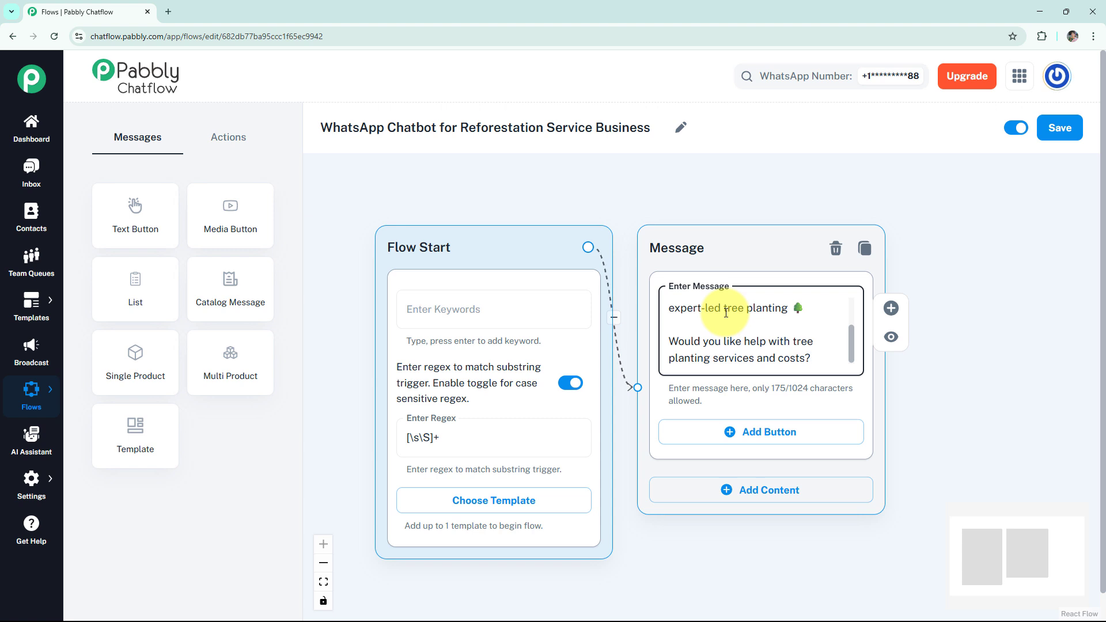
{"action": "left_click", "coordinate": [891, 337]}
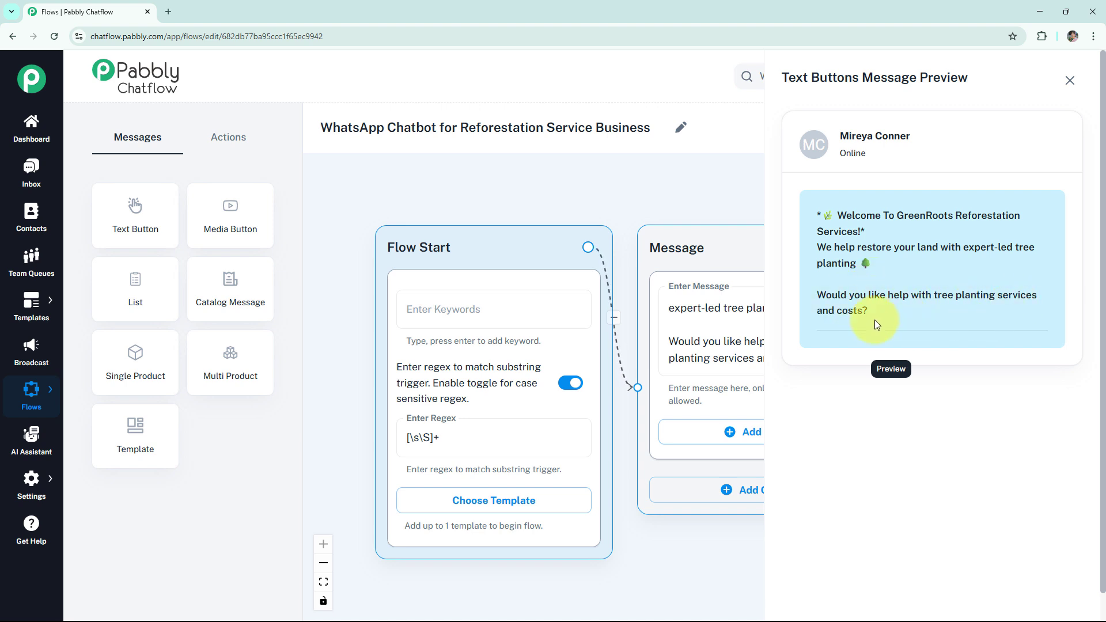
{"action": "left_click", "coordinate": [1070, 80]}
Add two reply buttons named "Services" and "Packages" to the welcome message.
{"action": "left_click", "coordinate": [598, 421]}
{"action": "left_click", "coordinate": [545, 416]}
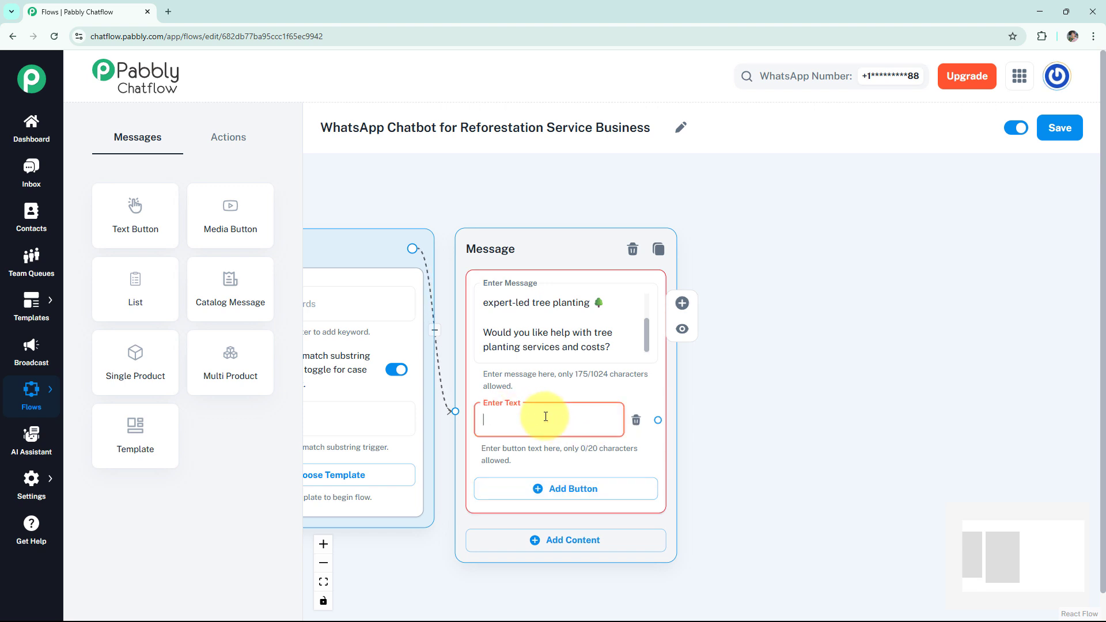
{"action": "type", "text": "Services"}
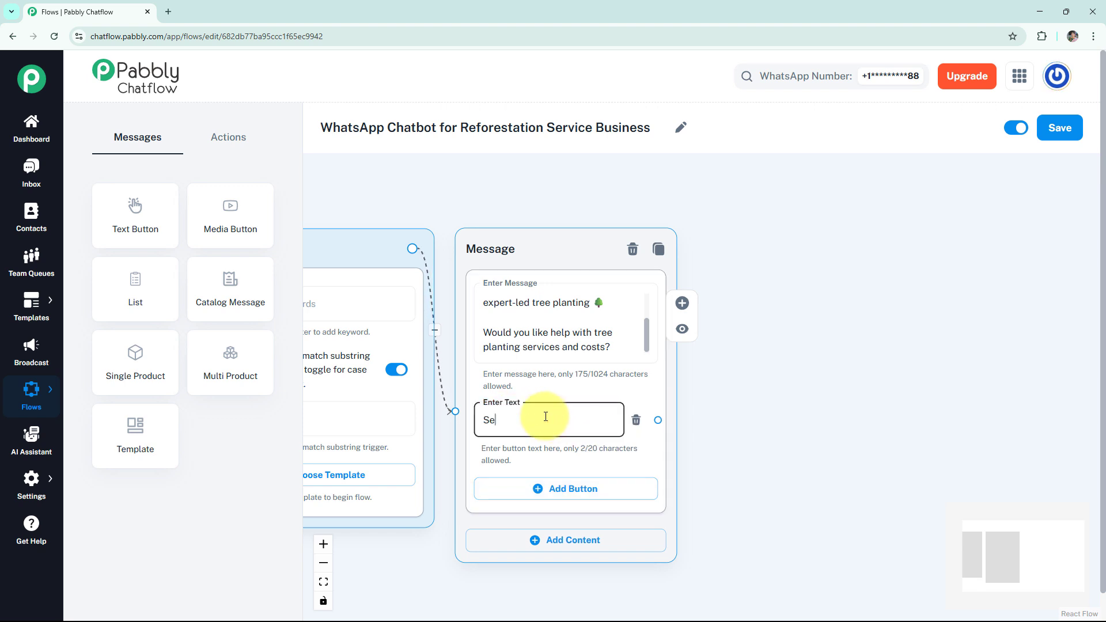
{"action": "left_click", "coordinate": [537, 489]}
{"action": "left_click", "coordinate": [539, 491]}
{"action": "type", "text": "Pa"}
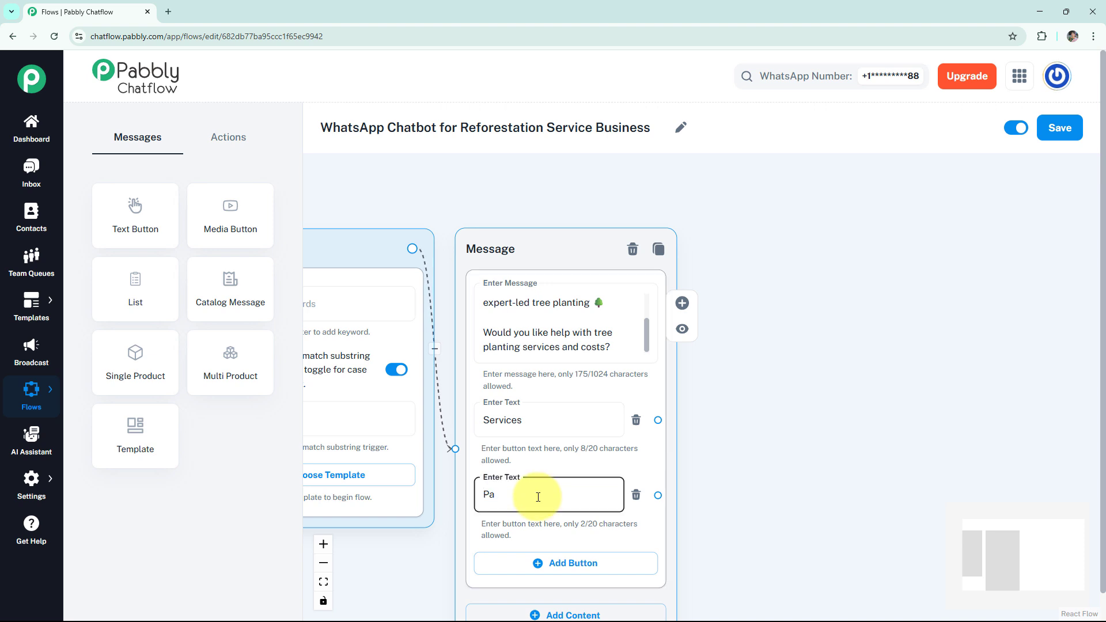
{"action": "type", "text": "ckages"}
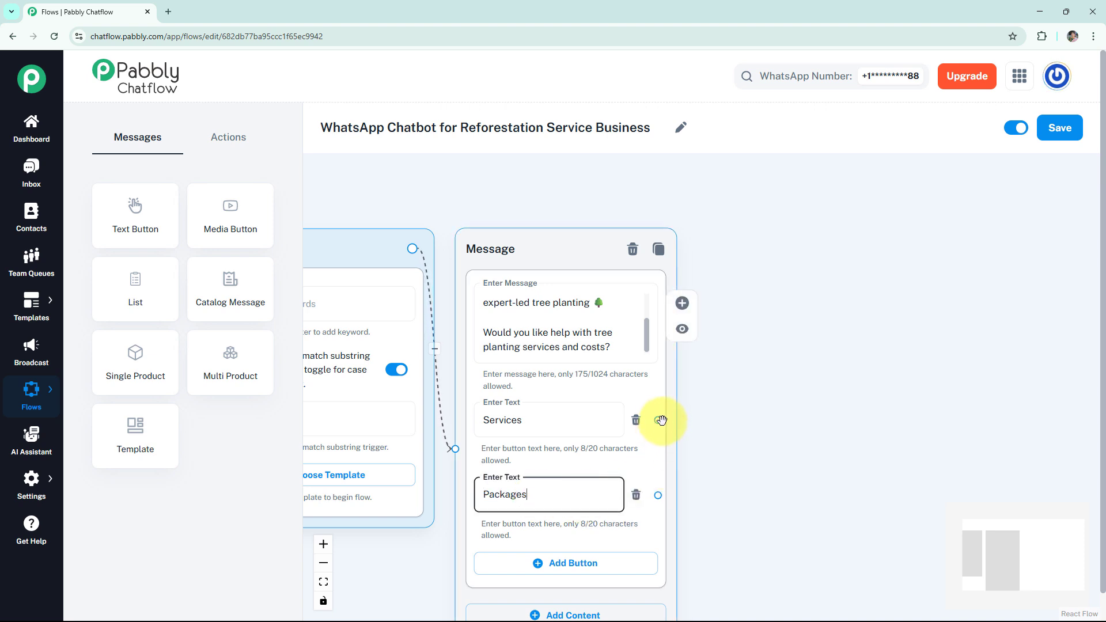
Connect a Text + Button message to the "Services" button, fill in the reforestation services text asking about packages, and preview it.
{"action": "left_click_drag", "start_coordinate": [658, 420], "coordinate": [721, 240]}
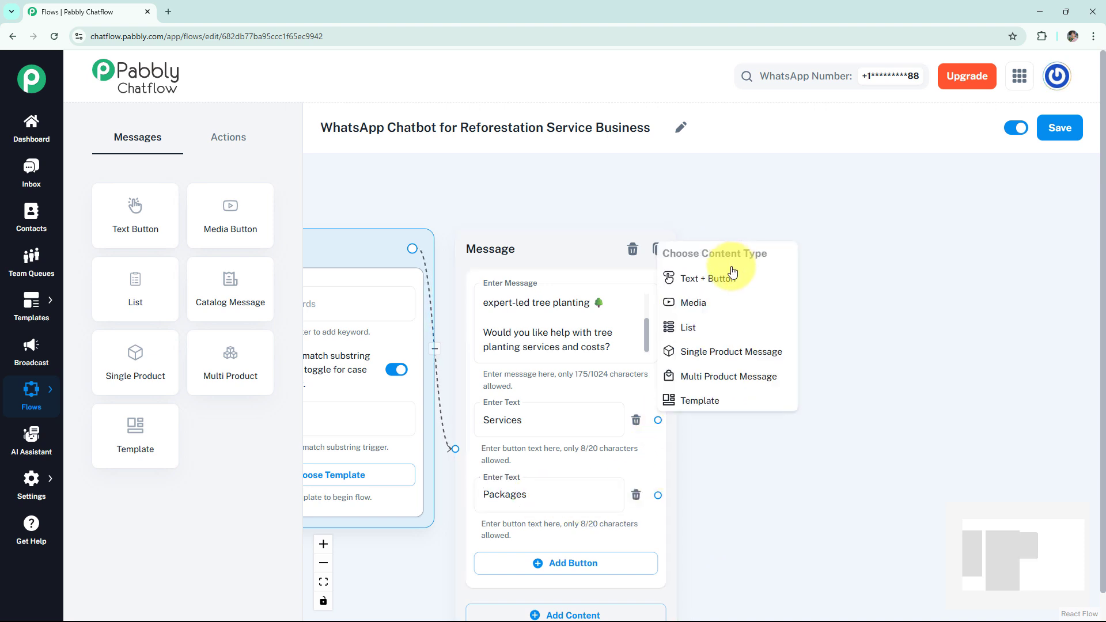
{"action": "left_click", "coordinate": [729, 279]}
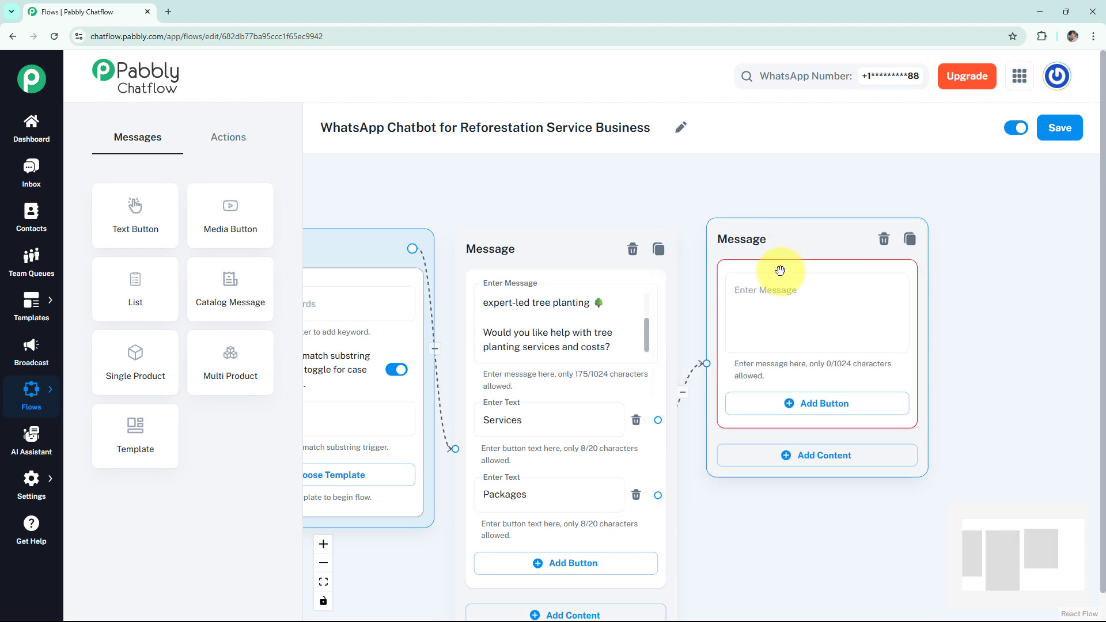
{"action": "left_click", "coordinate": [786, 290]}
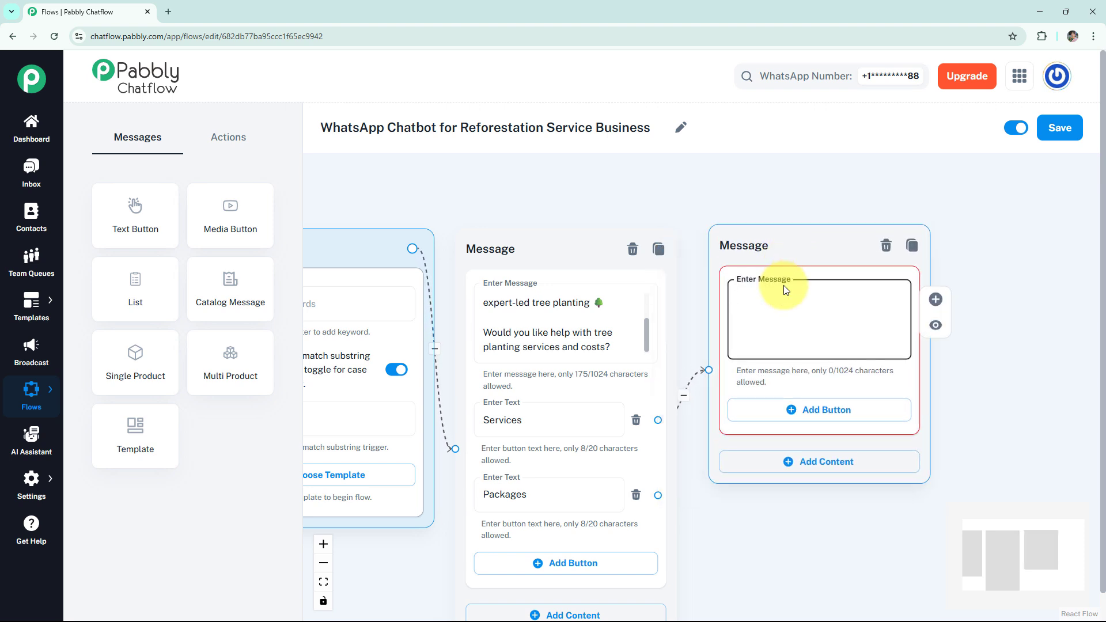
{"action": "type", "text": "* 📘 Our Reforestation Services Include:*  ✅ Land Assessment ✅ Soil Enrichment ✅ Native Tree Plantation ✅ Maintenance & Monitoring  *Would you like to see our packages?*"}
{"action": "left_click", "coordinate": [935, 325]}
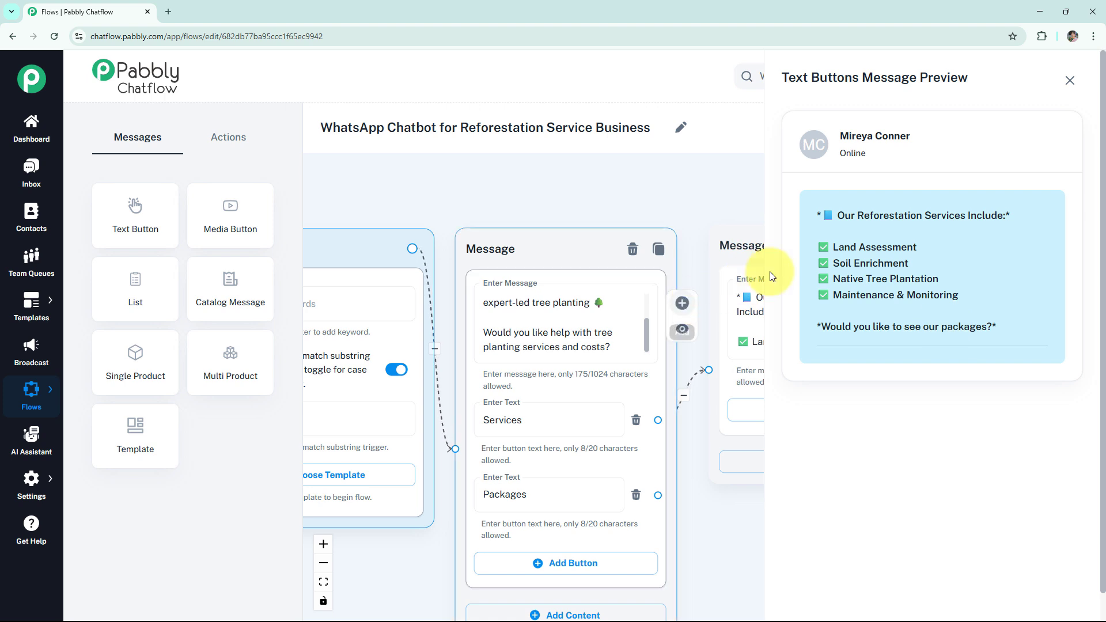
{"action": "left_click", "coordinate": [1069, 80]}
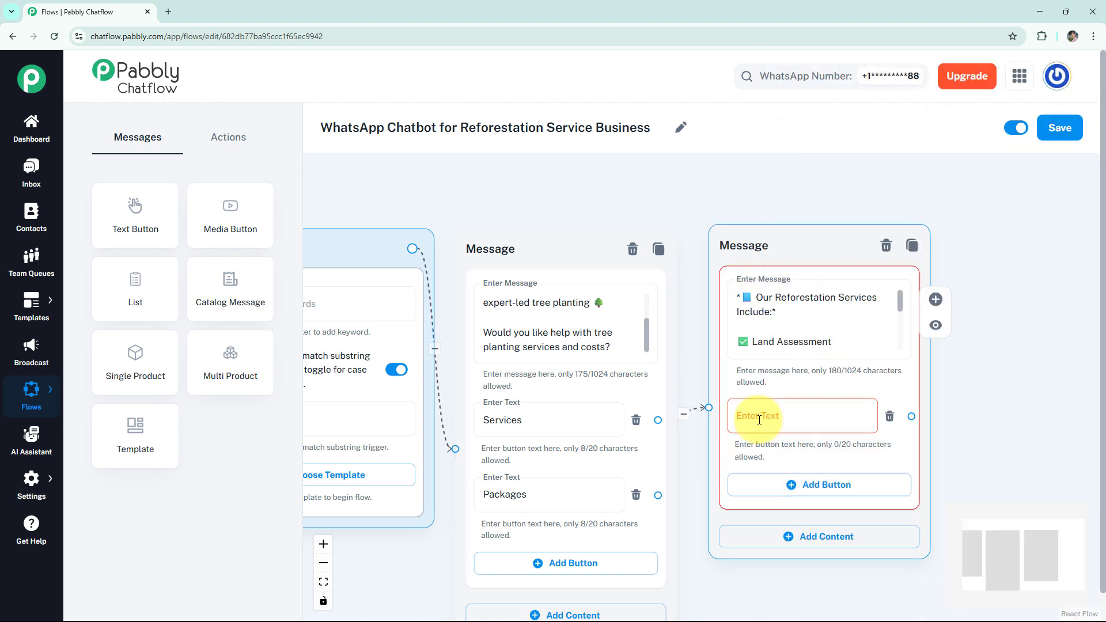
Name the services message's reply button "Packages" and connect it to a new Text + Button message.
{"action": "left_click", "coordinate": [760, 420]}
{"action": "type", "text": "Packages"}
{"action": "left_click", "coordinate": [983, 427]}
{"action": "left_click_drag", "start_coordinate": [959, 438], "coordinate": [812, 235]}
{"action": "left_click", "coordinate": [762, 257]}
Fill the new message with the Starter, Eco Boost and Forest Revival plans and the offer to speak with an expert, and preview it.
{"action": "left_click", "coordinate": [835, 324]}
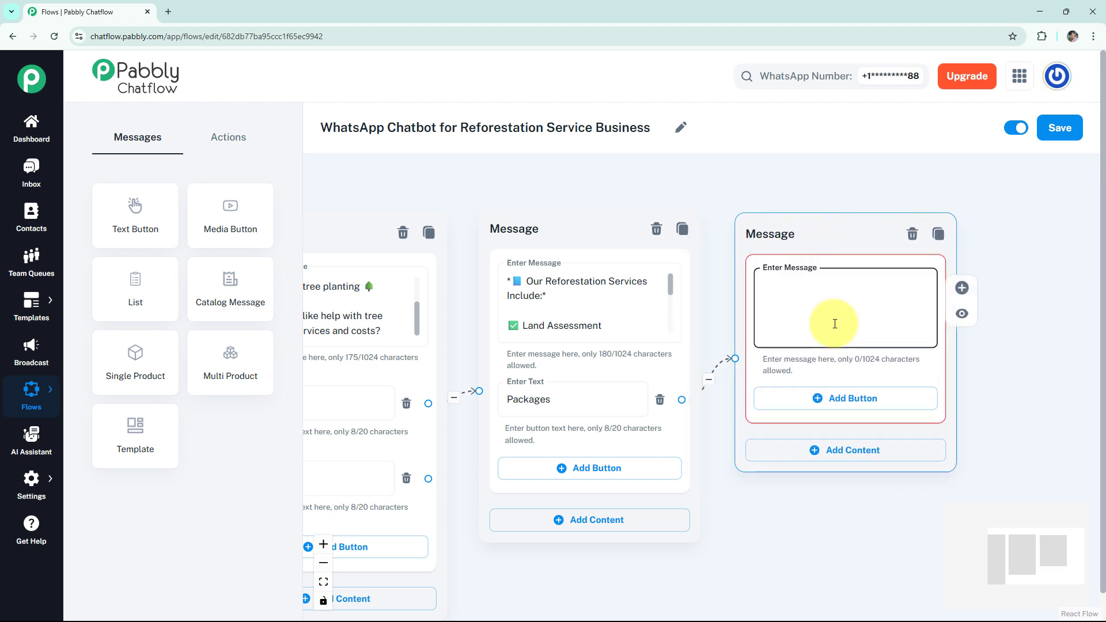
{"action": "type", "text": "*💸 Our Packages:*  🌱 *Starter Plan – ₹15,000/acre* - 100 native trees - Basic maintenance  🌳 *Eco Boost Plan – ₹25,000/acre* - 200 trees - Maintenance for 6 months  🌲 *Forest Revival Plan – ₹40,000/acre* - 400 trees - Enrichment + 1 year care  Would you like to speak with an expert now?"}
{"action": "left_click", "coordinate": [962, 314]}
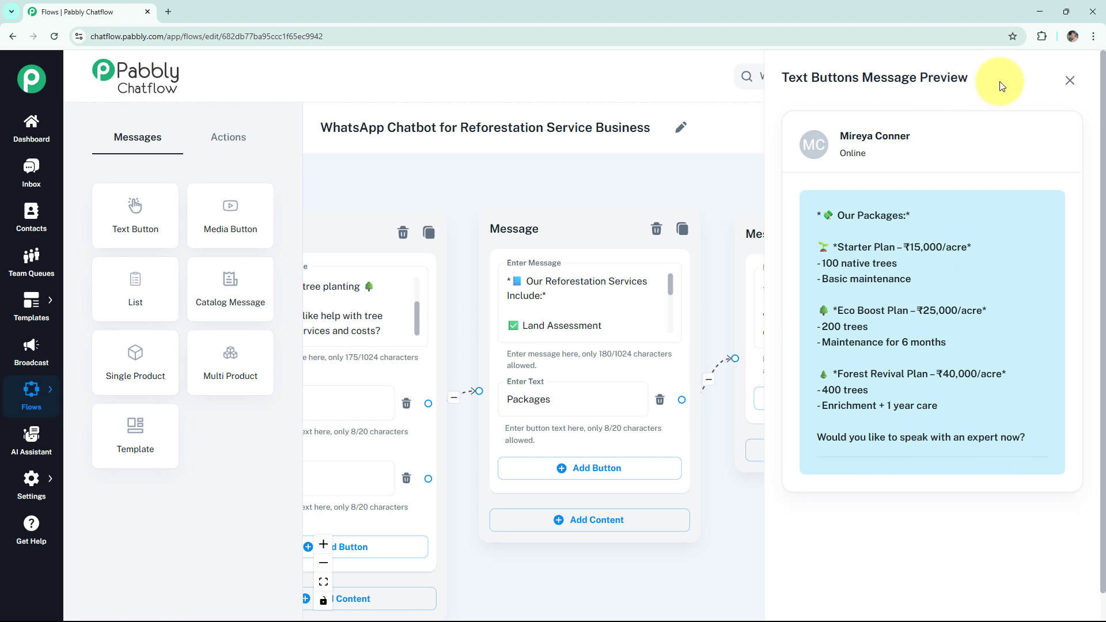
{"action": "left_click", "coordinate": [1072, 84]}
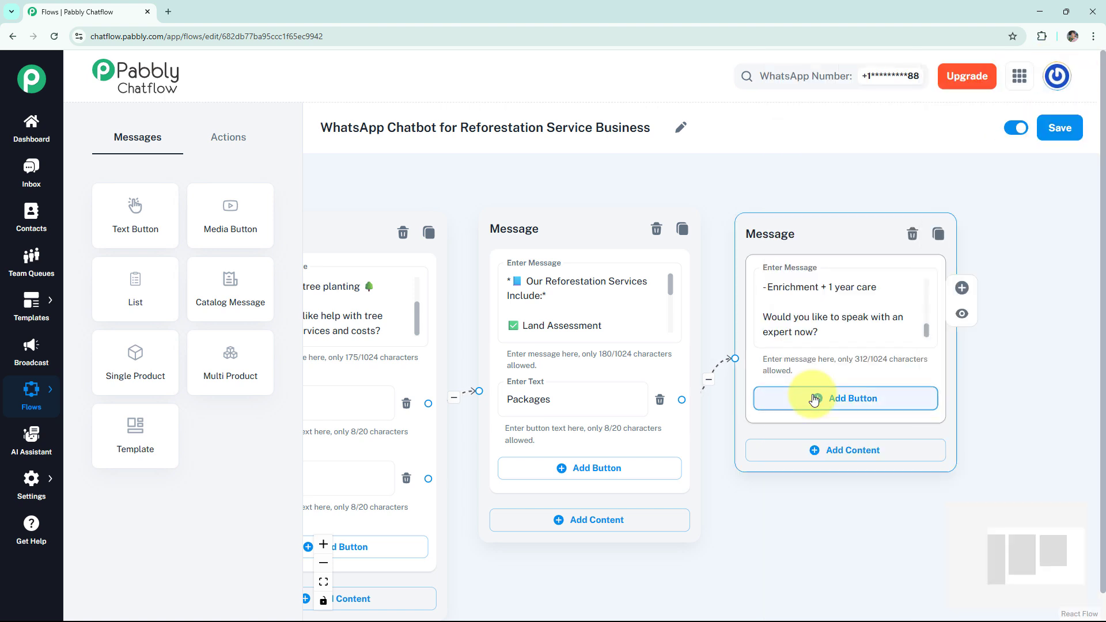
Add a "Contact expert!" button to the packages message and place a connected Text + Button message beside it.
{"action": "left_click", "coordinate": [853, 395]}
{"action": "left_click", "coordinate": [822, 404]}
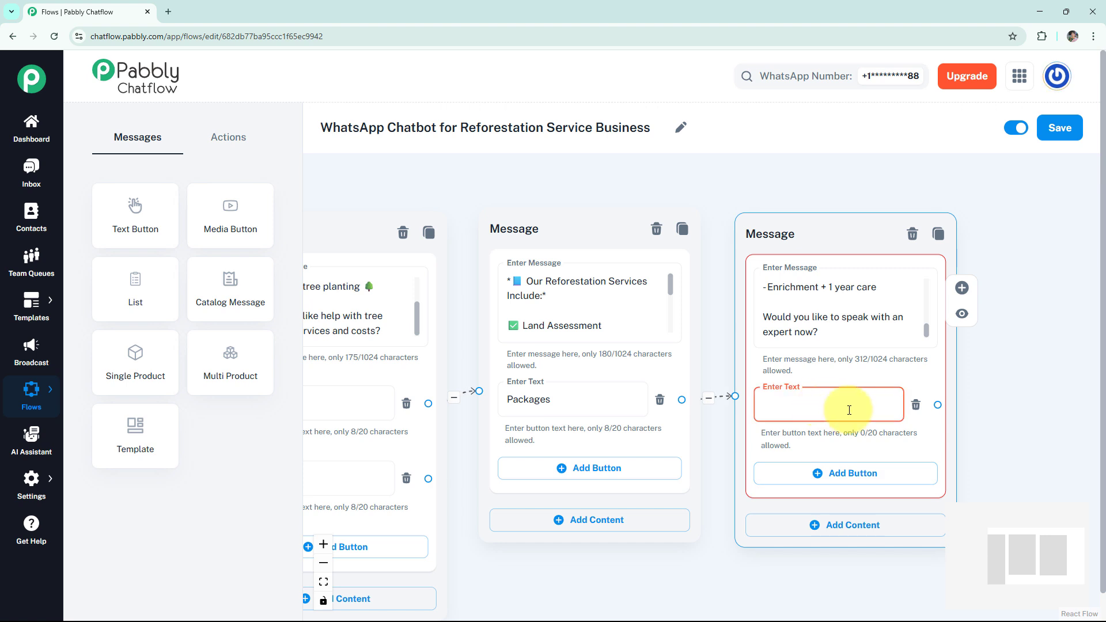
{"action": "type", "text": "Contact expert!"}
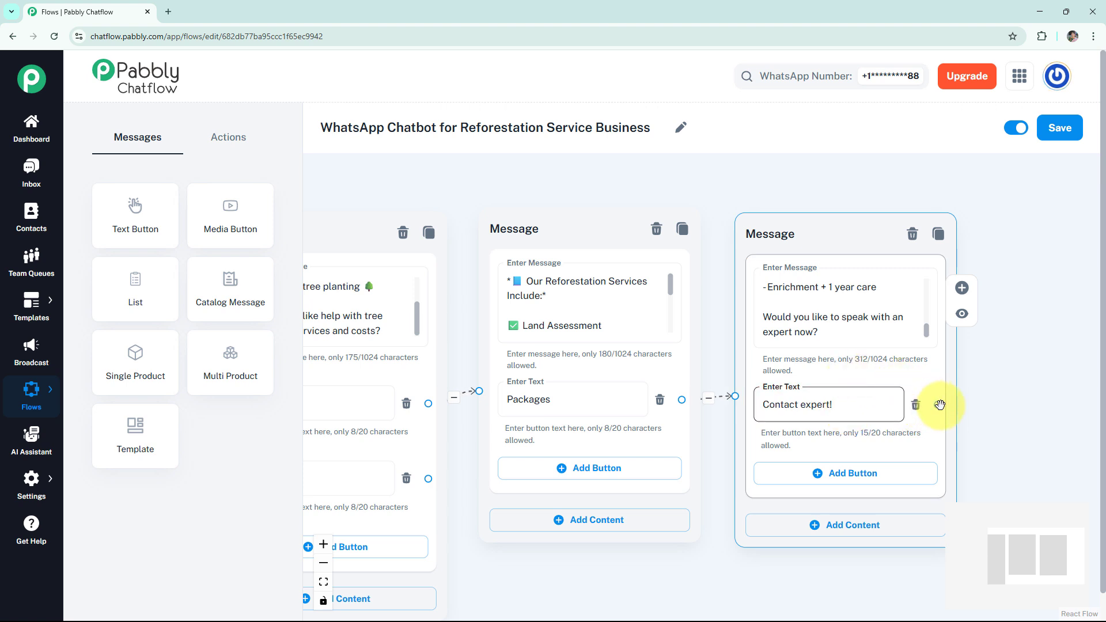
{"action": "left_click", "coordinate": [963, 287]}
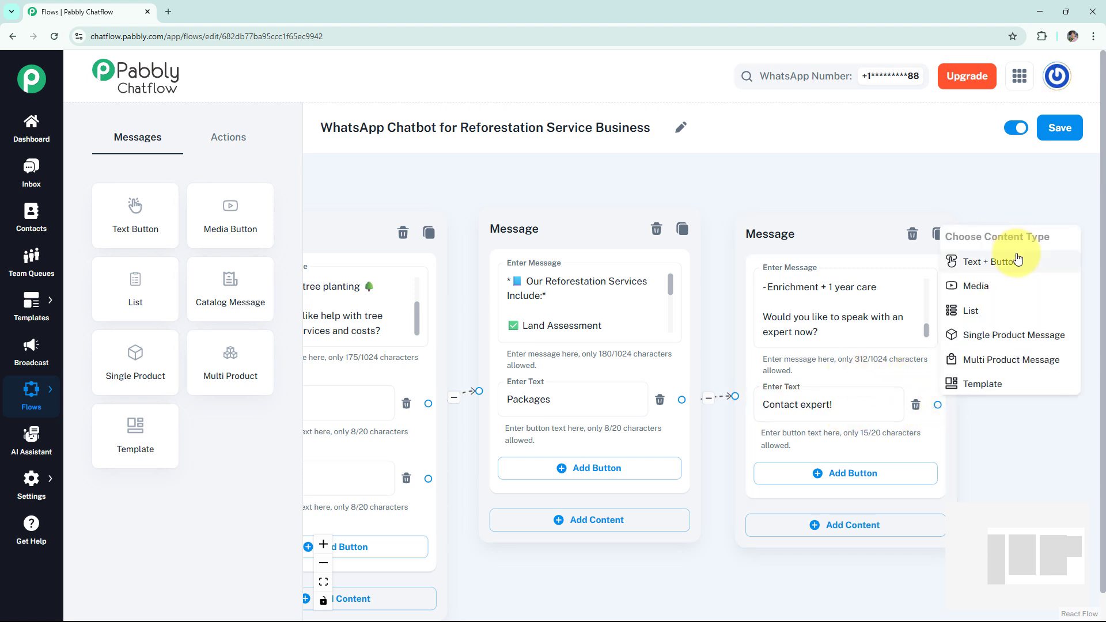
{"action": "left_click", "coordinate": [1017, 260]}
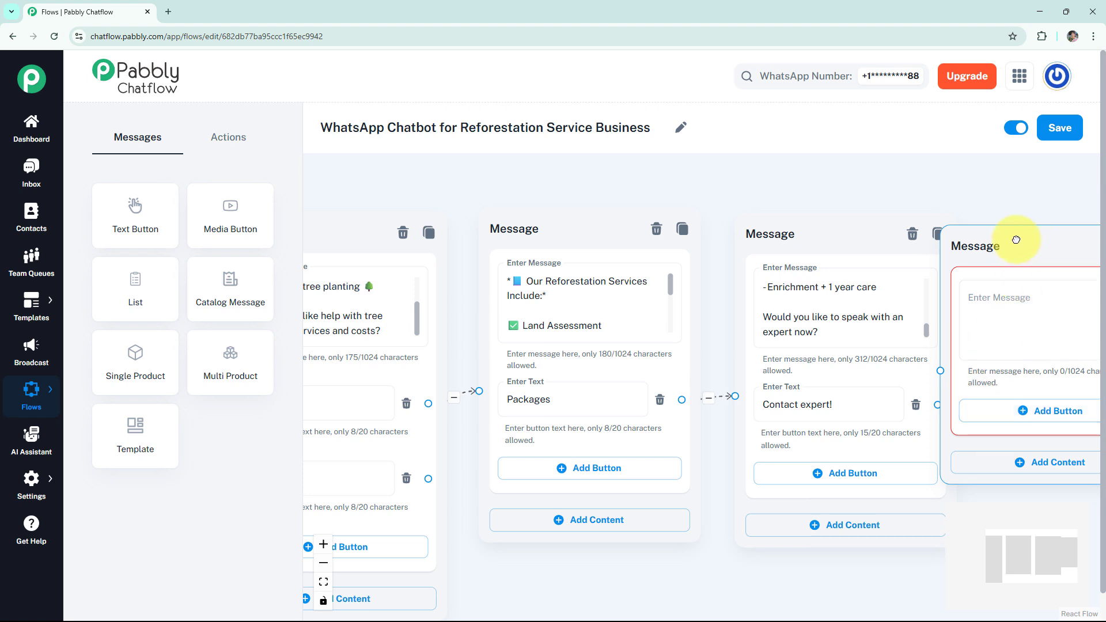
{"action": "left_click_drag", "start_coordinate": [1017, 240], "coordinate": [852, 239]}
{"action": "left_click_drag", "start_coordinate": [953, 307], "coordinate": [980, 291]}
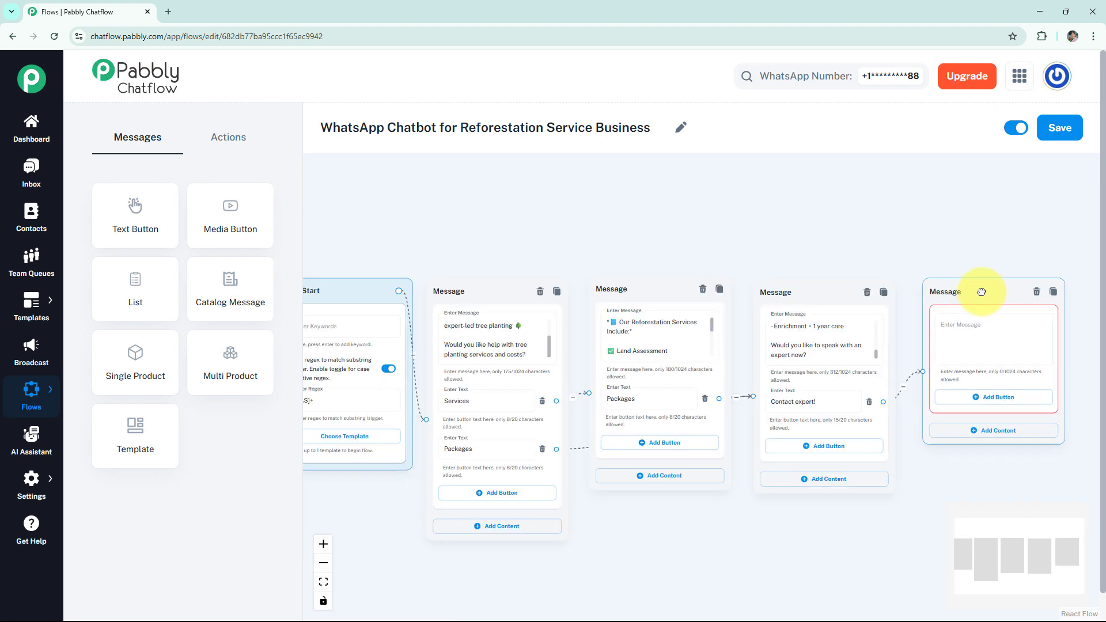
Fill the last message with the reforestation expert's e-mail and phone number plus "We'll be happy to guide you!", and preview it.
{"action": "left_click", "coordinate": [983, 326]}
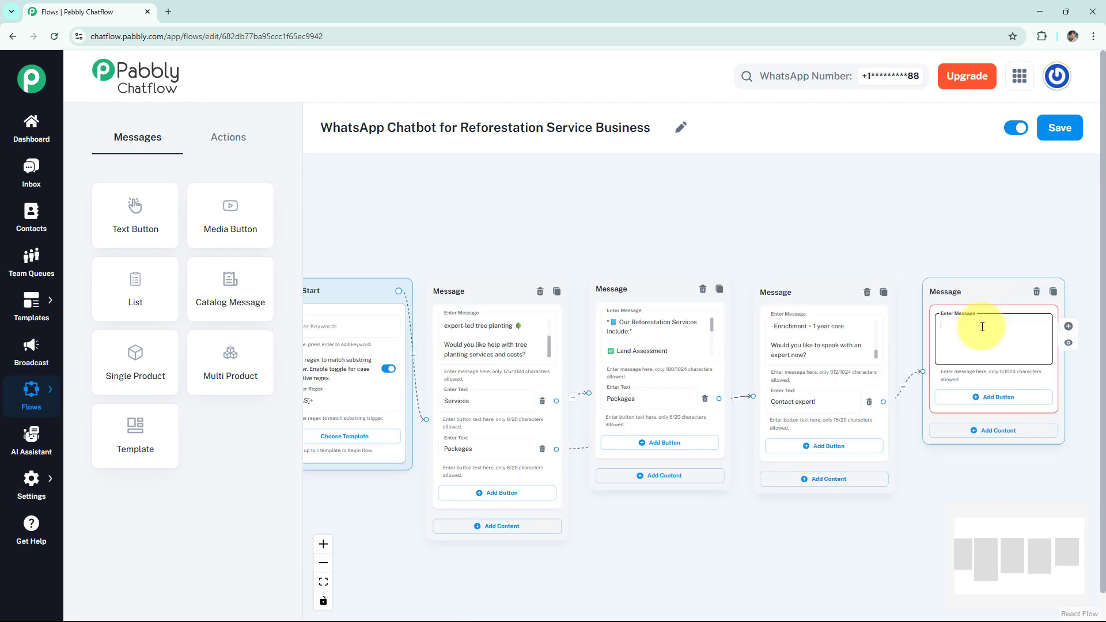
{"action": "key", "text": "ctrl+v"}
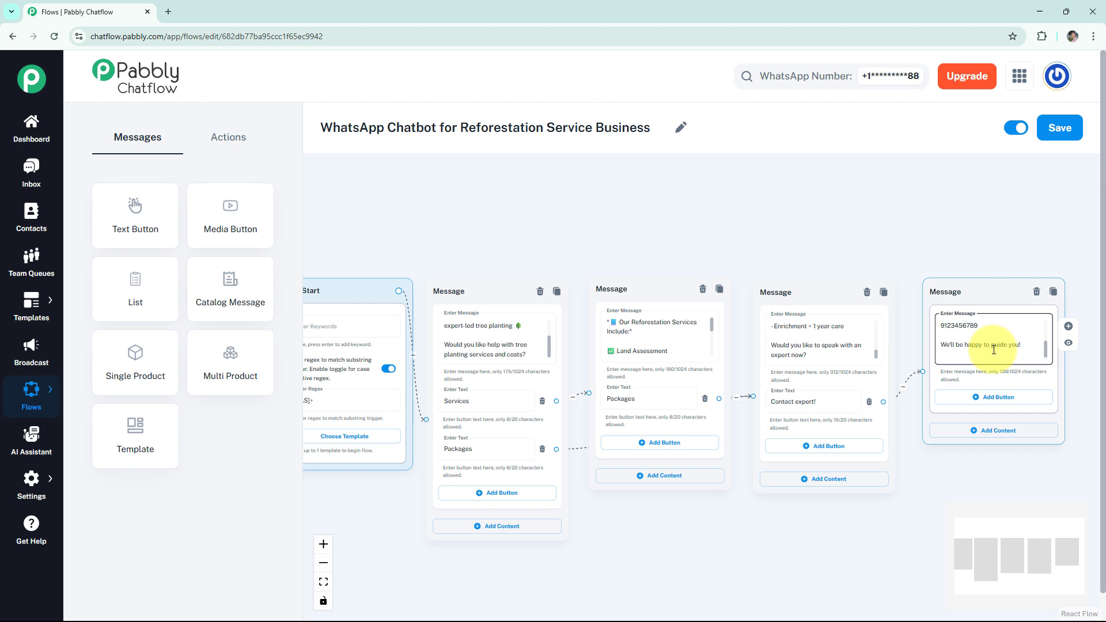
{"action": "left_click", "coordinate": [1069, 343]}
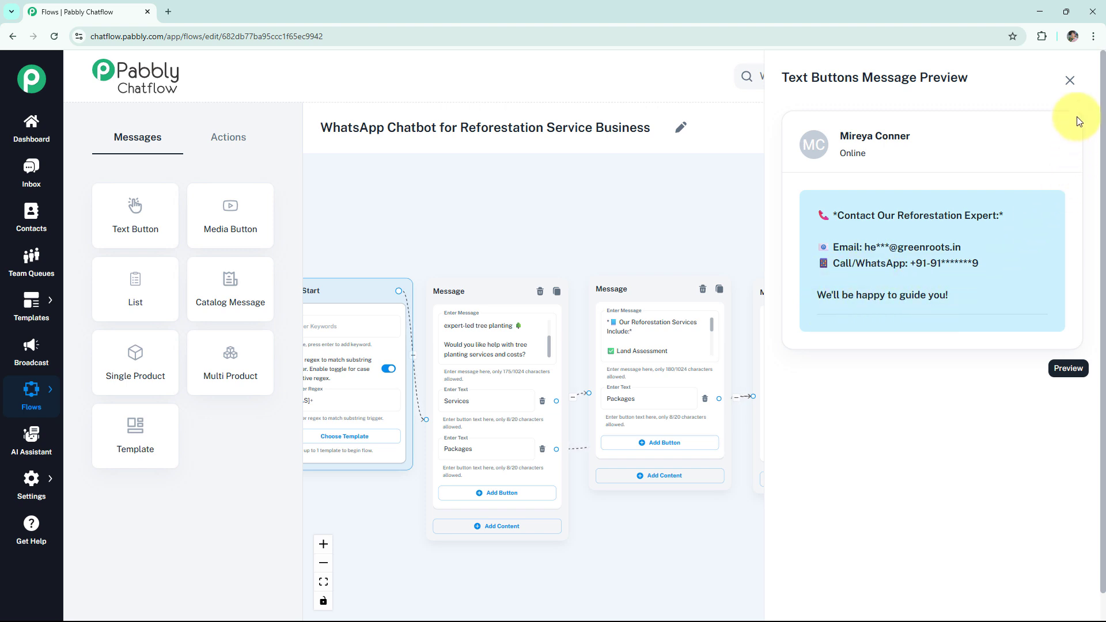
{"action": "left_click", "coordinate": [1070, 81]}
Save the reforestation chatbot flow.
{"action": "left_click_drag", "start_coordinate": [634, 542], "coordinate": [630, 467]}
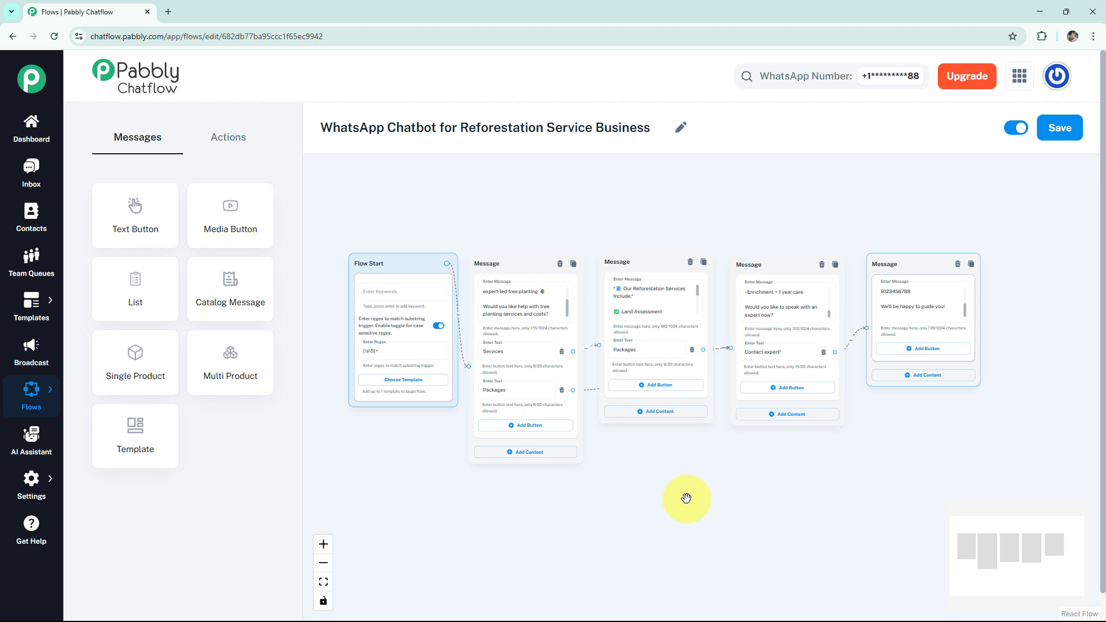
{"action": "left_click", "coordinate": [1058, 138]}
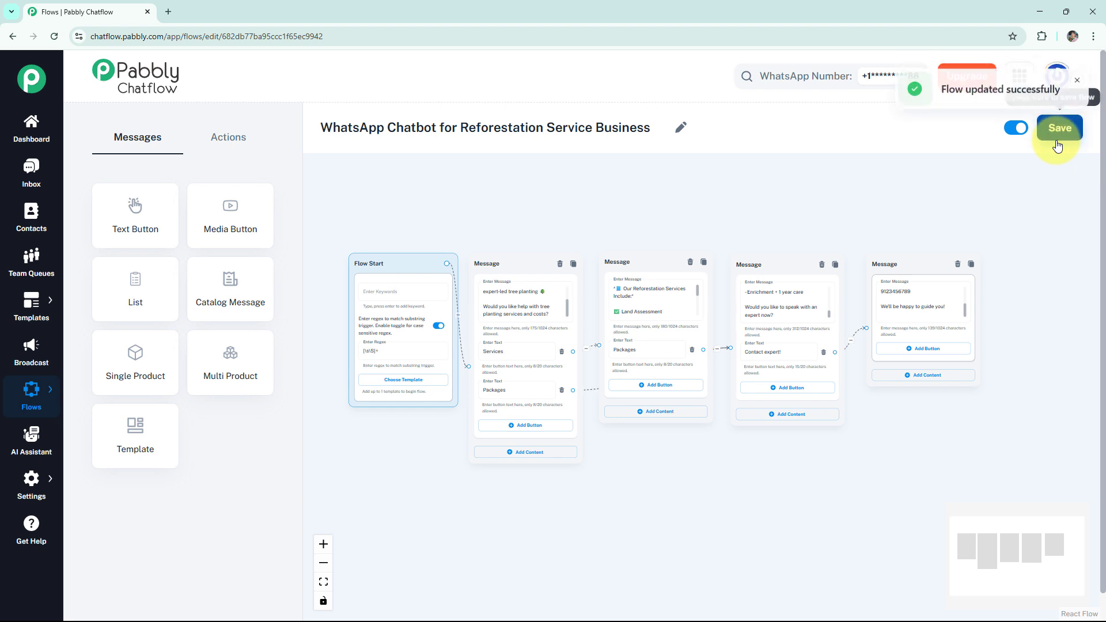